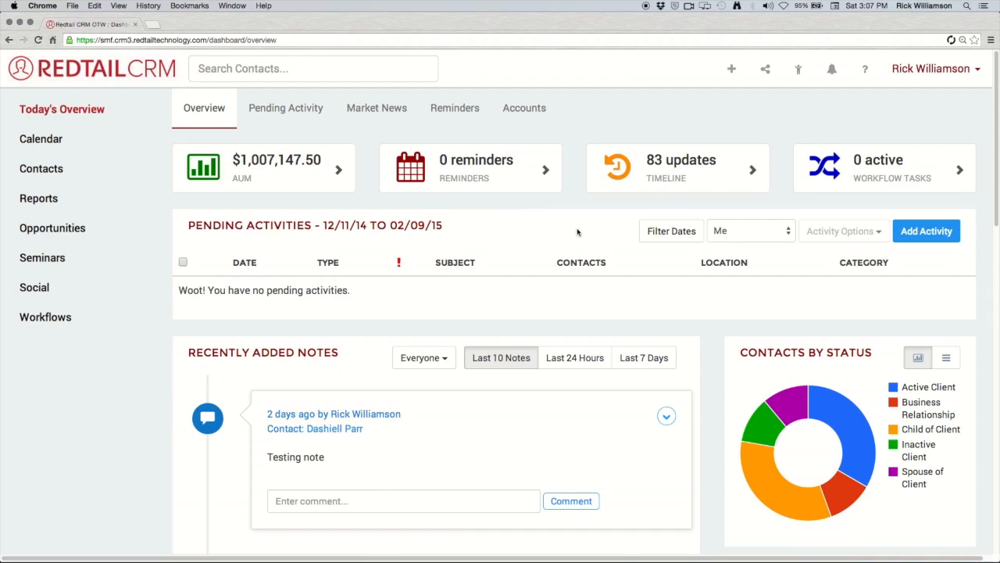
# Start a new activity from the Pending Activities panel on Today's Overview.
pyautogui.click(935, 237)
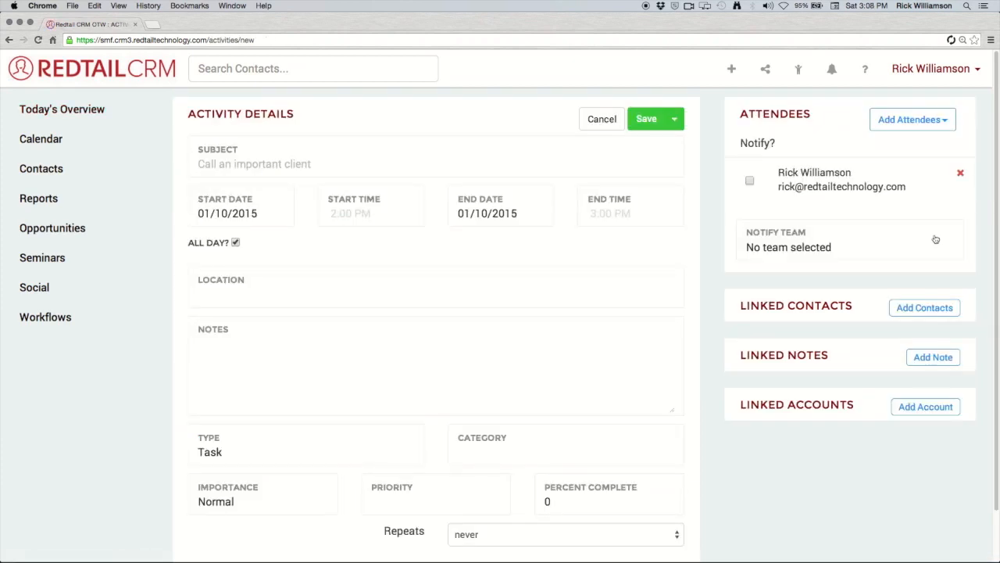
# Search contacts for the client's surname.
pyautogui.click(365, 69)
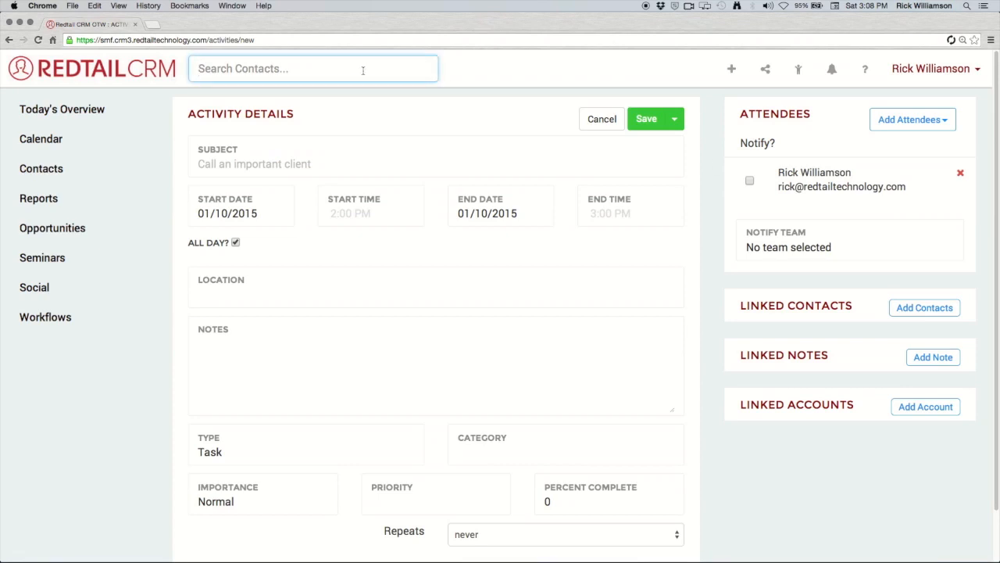
pyautogui.write('parr')
pyautogui.press('Return')
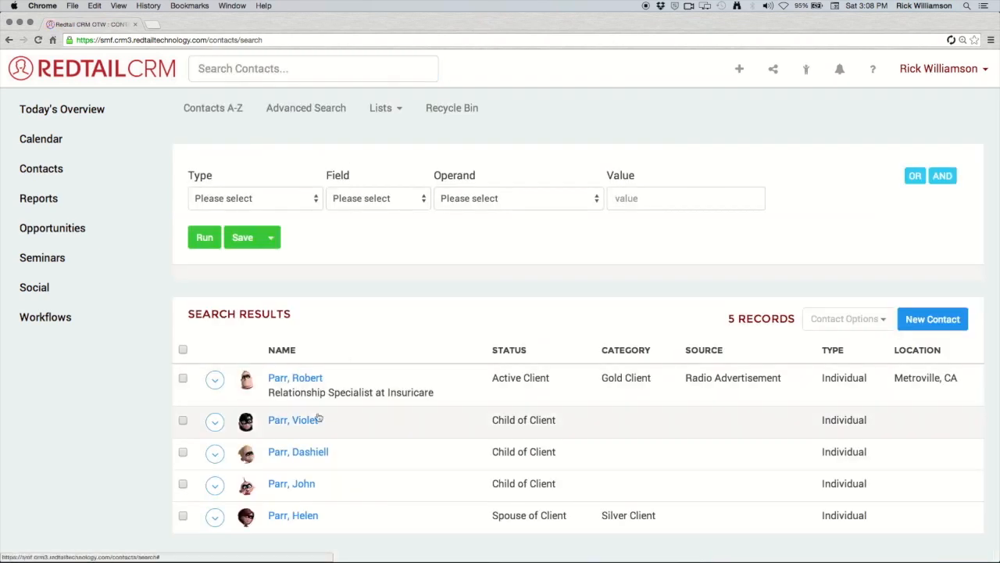
# Open the client's record, view its empty activities list, and add an activity.
pyautogui.click(292, 378)
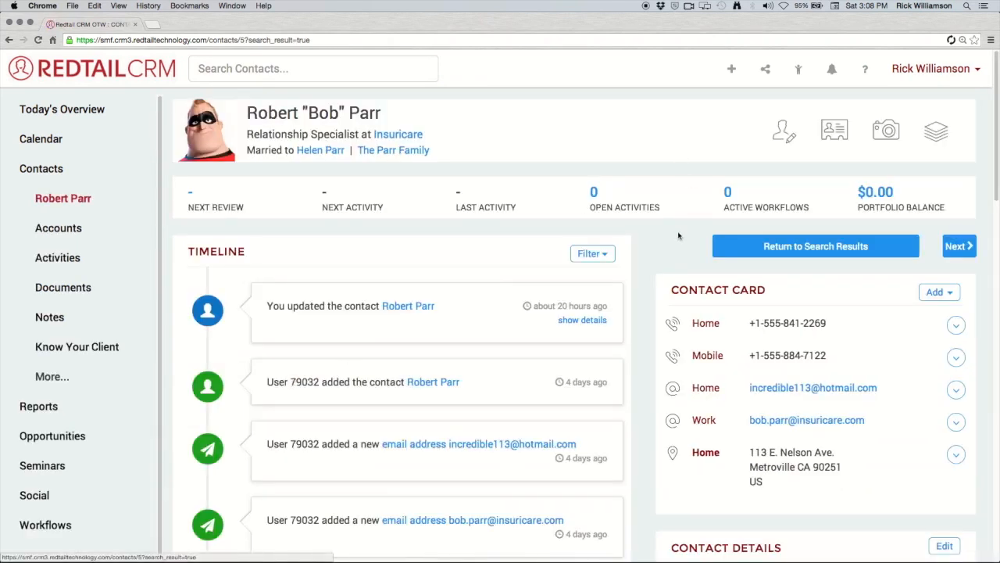
pyautogui.click(594, 196)
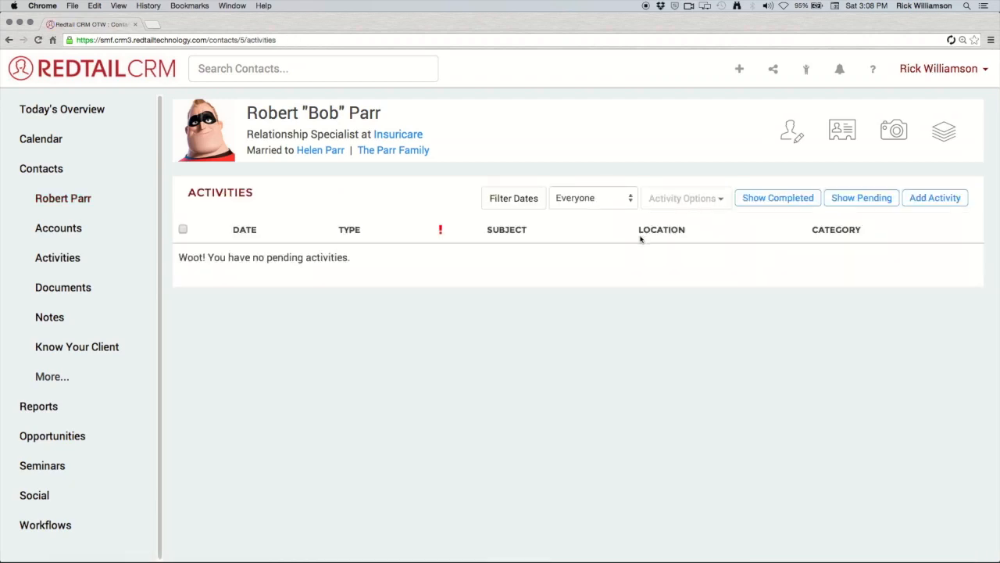
pyautogui.click(941, 201)
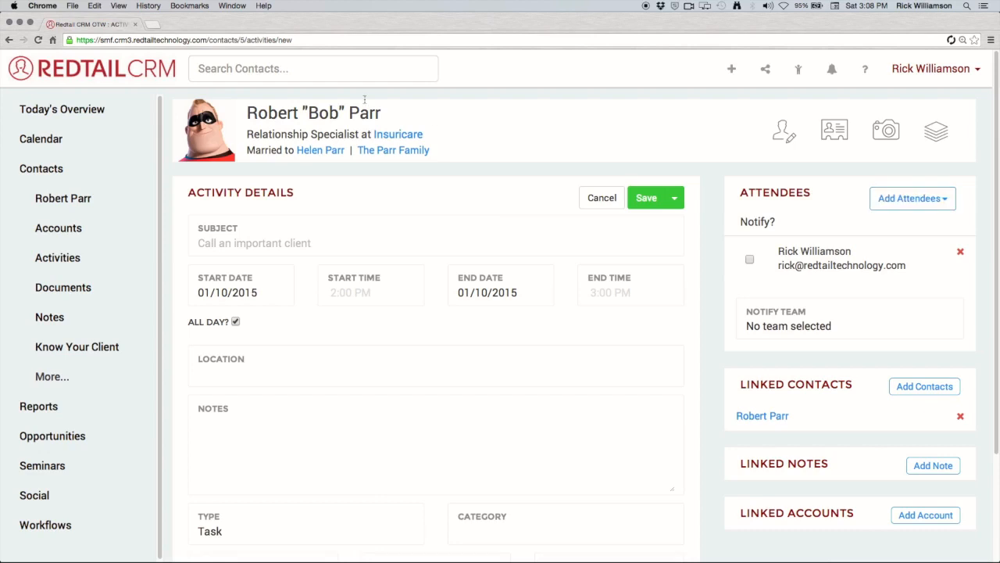
# Leave the client's activity unsaved and show the Jan 4–10 2015 week calendar.
pyautogui.click(50, 141)
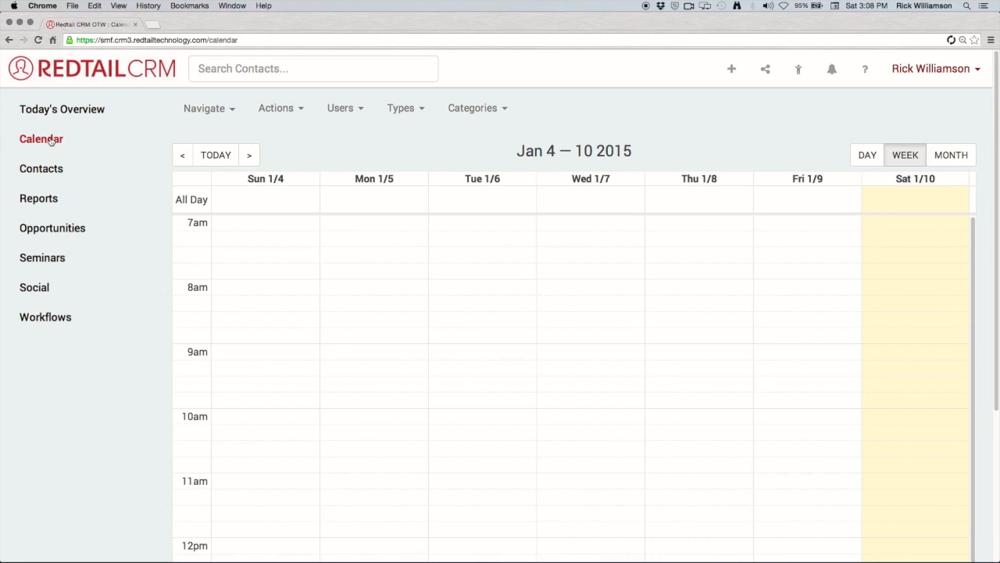
pyautogui.click(50, 141)
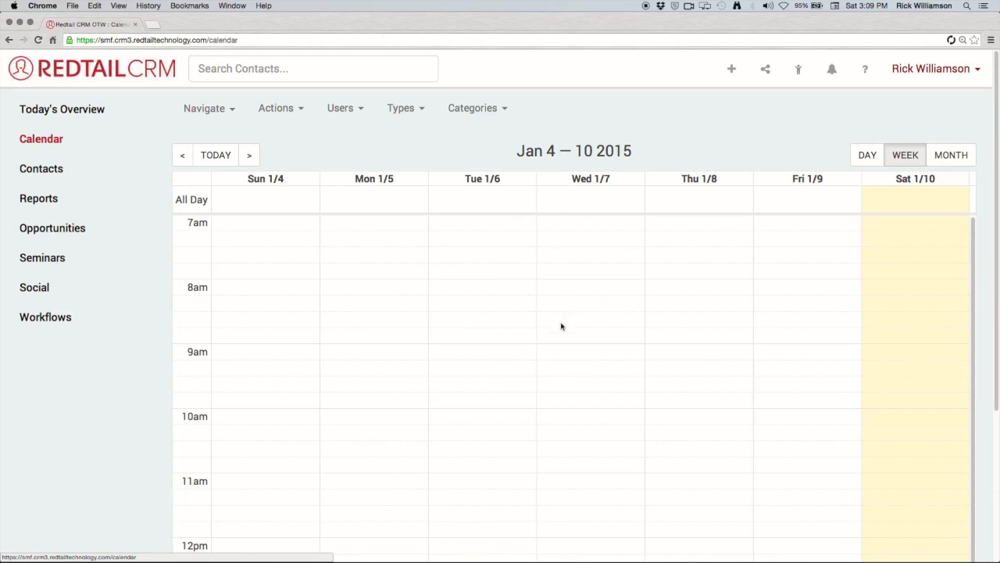
# Start an activity in the Wednesday 1/7 9:00 AM slot of the week view.
pyautogui.click(594, 356)
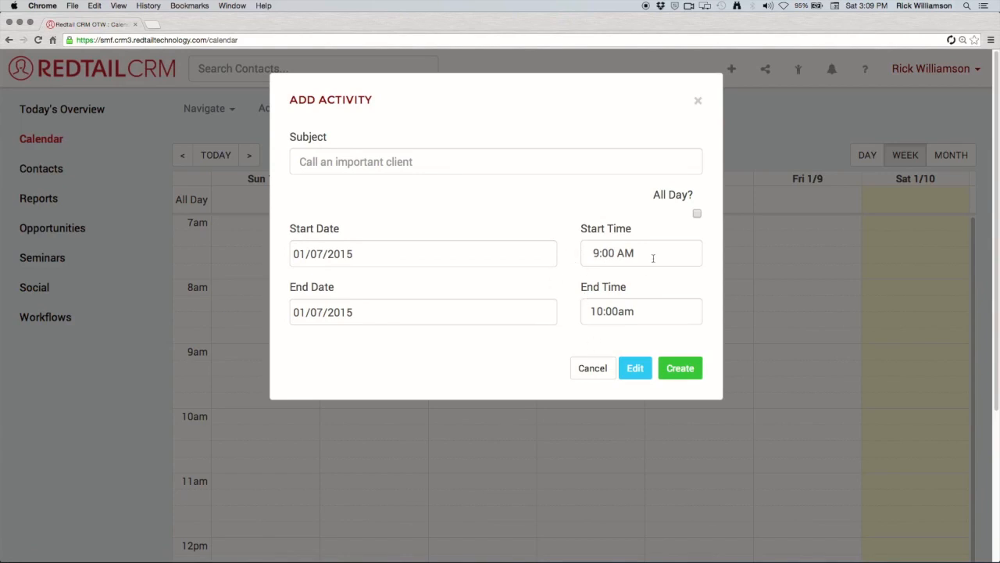
# Abandon the Wednesday activity, return to the calendar, and bring up the Add New Stuff chooser.
pyautogui.click(631, 374)
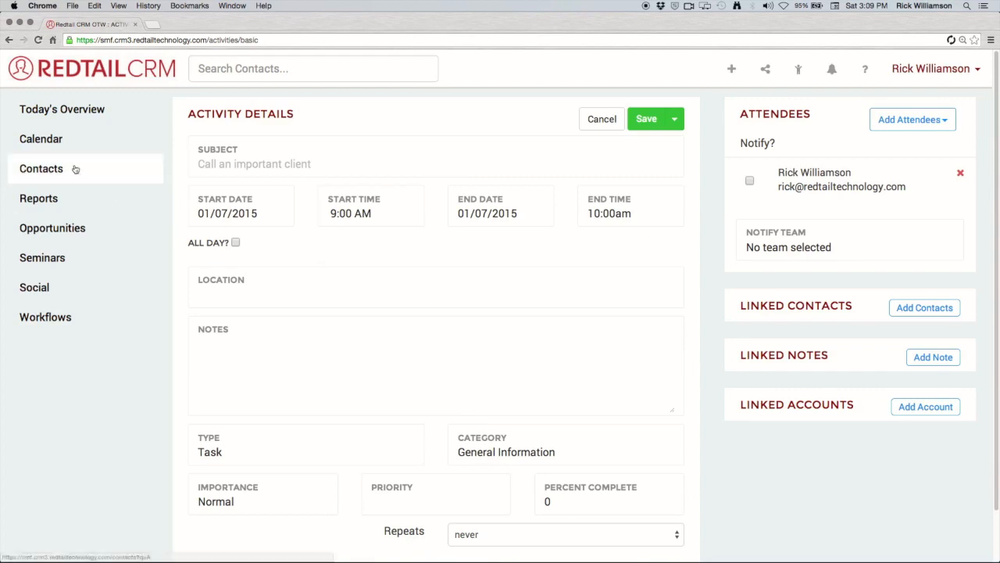
pyautogui.click(77, 141)
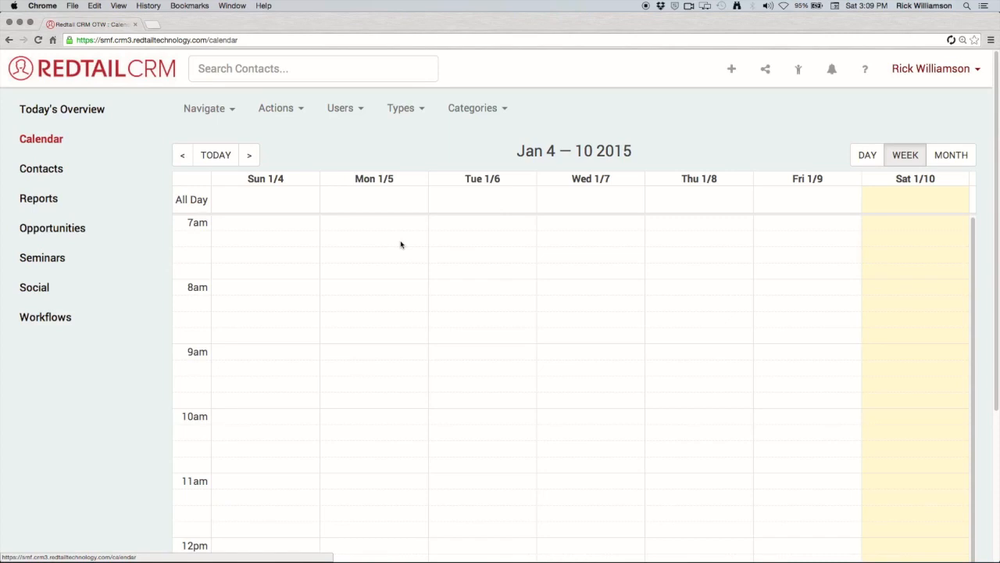
pyautogui.click(727, 71)
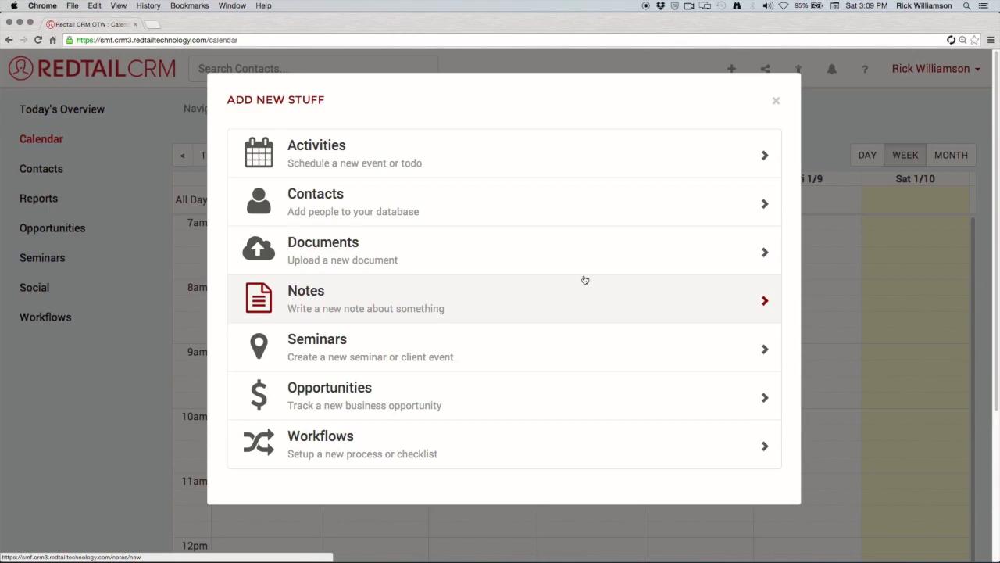
# Create an activity with subject 'Meet with Bob', timed 2:00–3:00 PM on 01/10/2015.
pyautogui.click(576, 164)
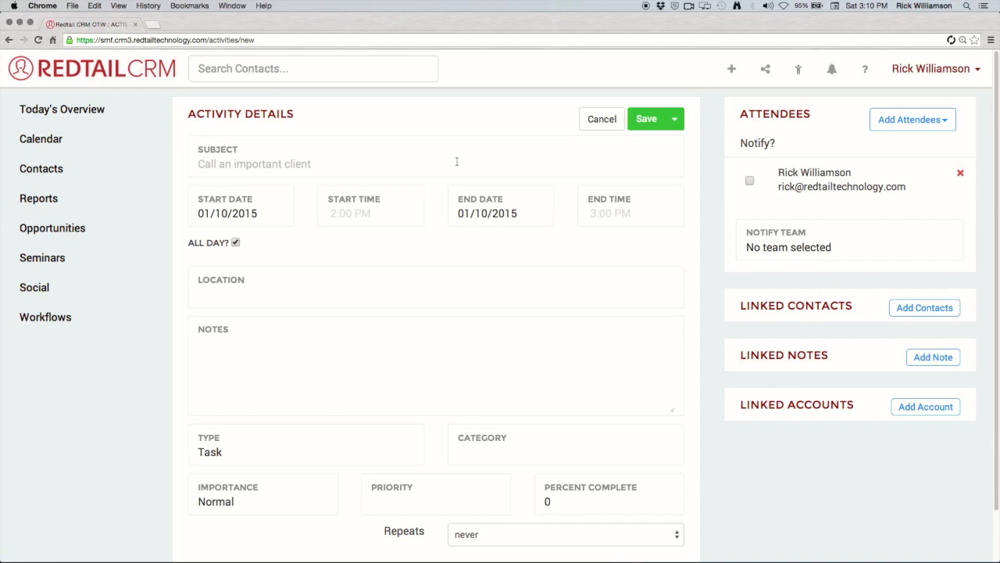
pyautogui.click(451, 164)
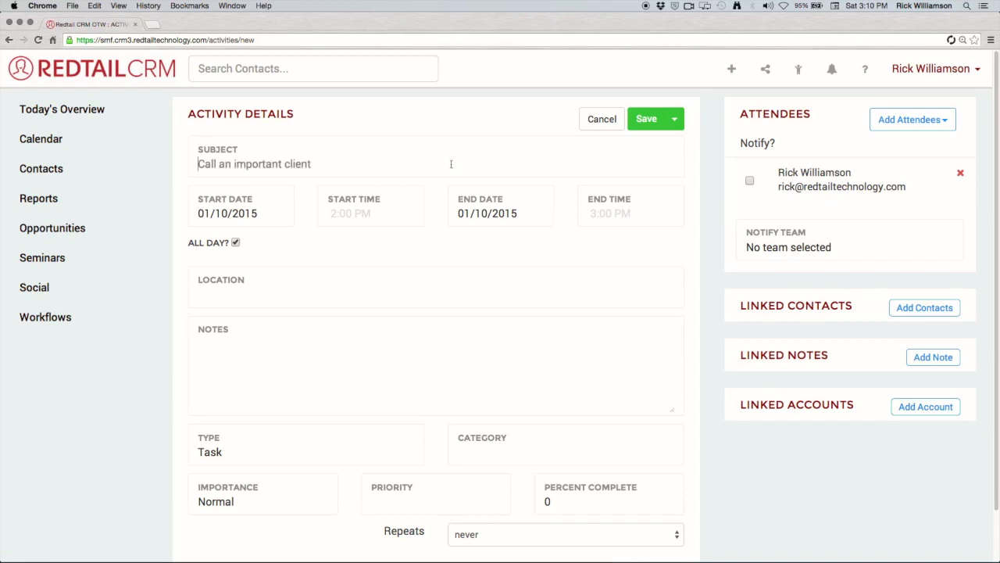
pyautogui.write('Call ')
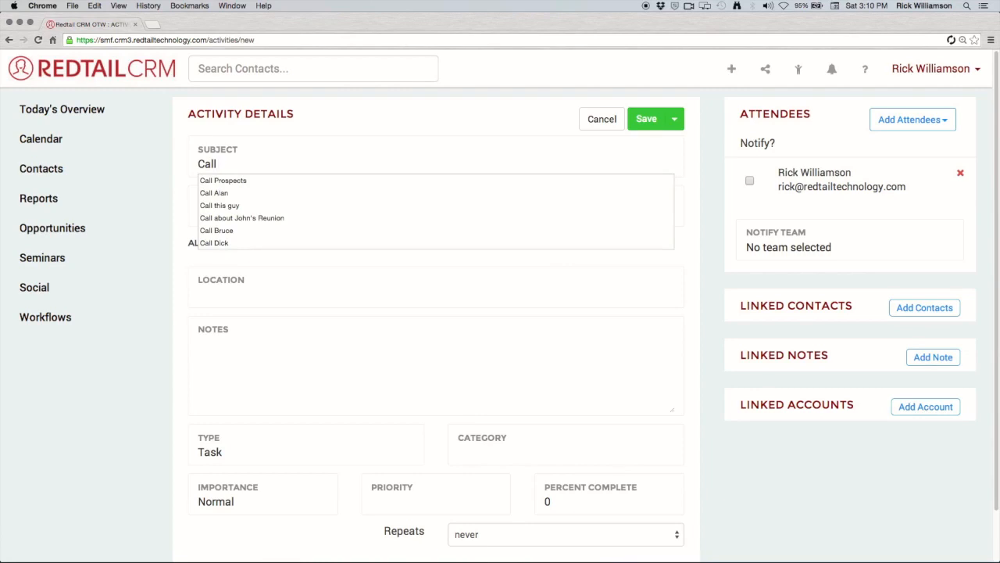
pyautogui.write('mary')
pyautogui.click(678, 223)
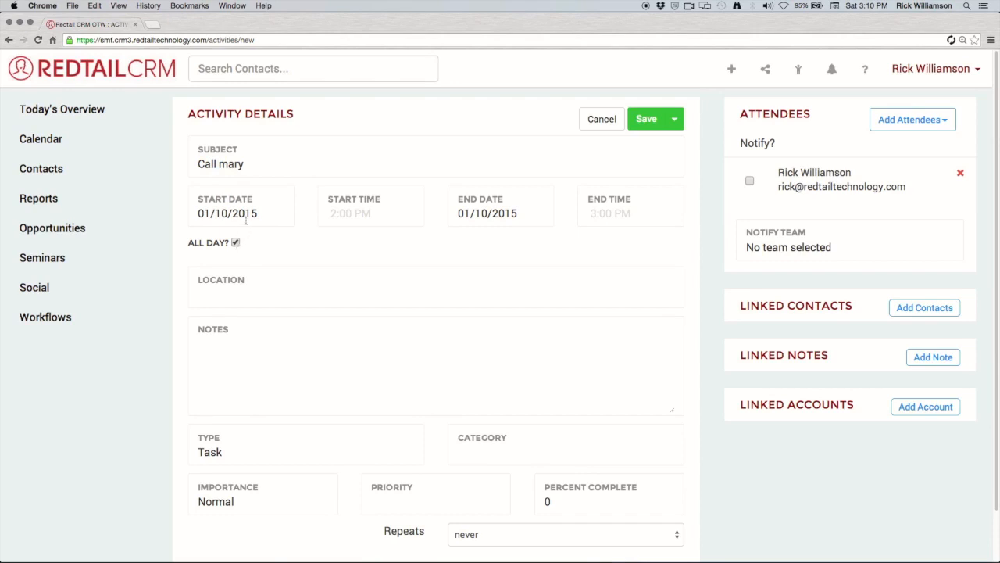
pyautogui.click(236, 243)
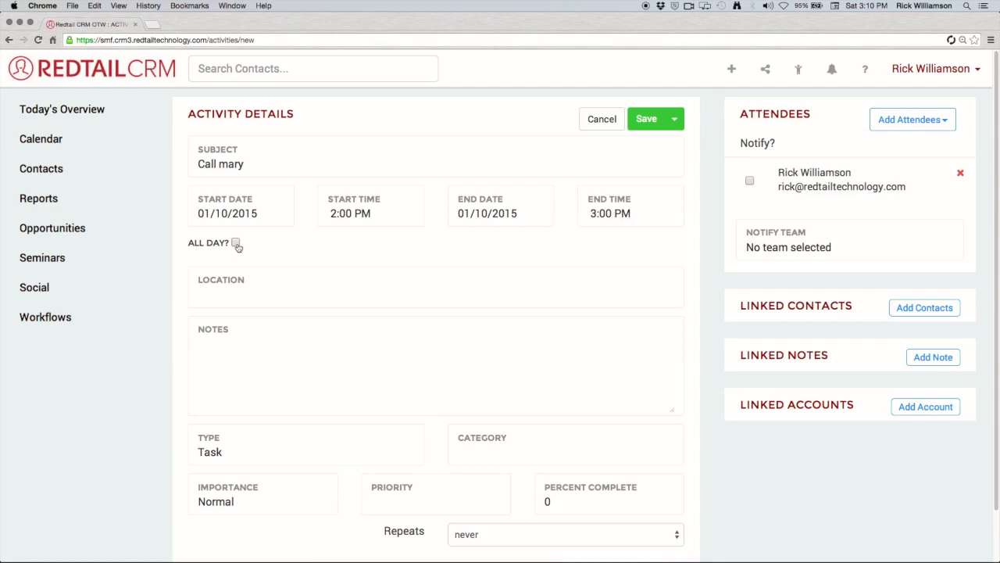
pyautogui.click(236, 244)
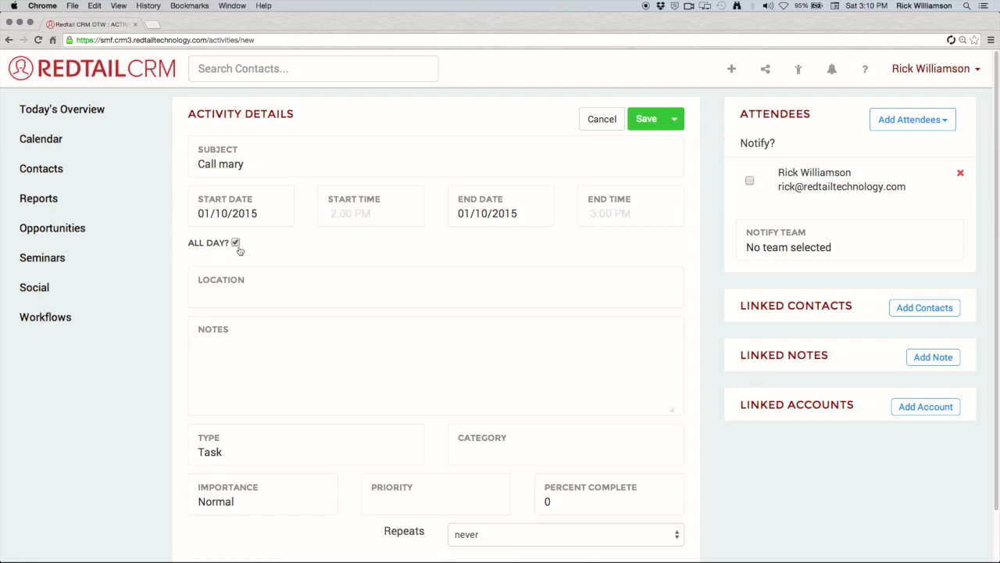
pyautogui.click(236, 245)
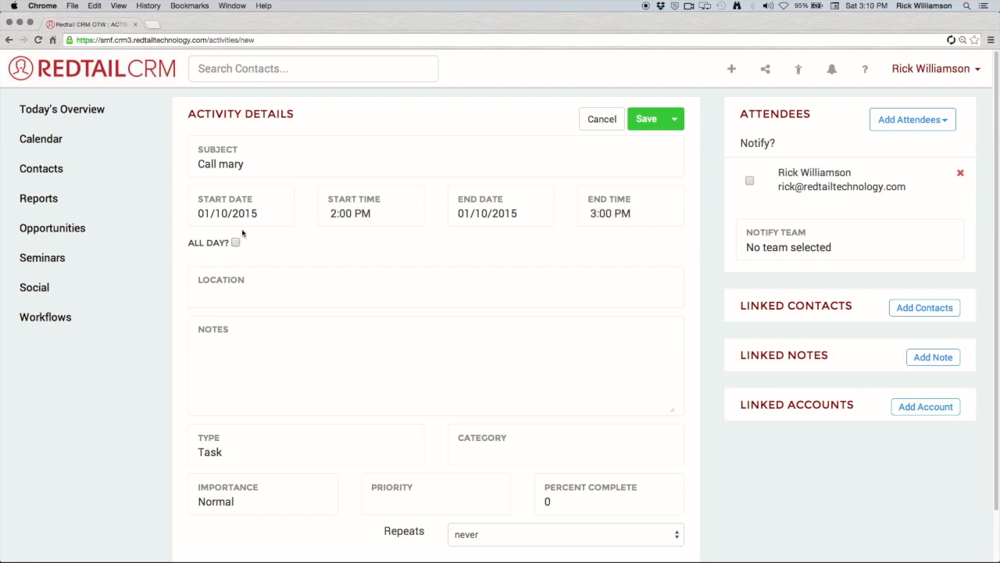
pyautogui.tripleClick(245, 164)
pyautogui.write('Meet with Bob')
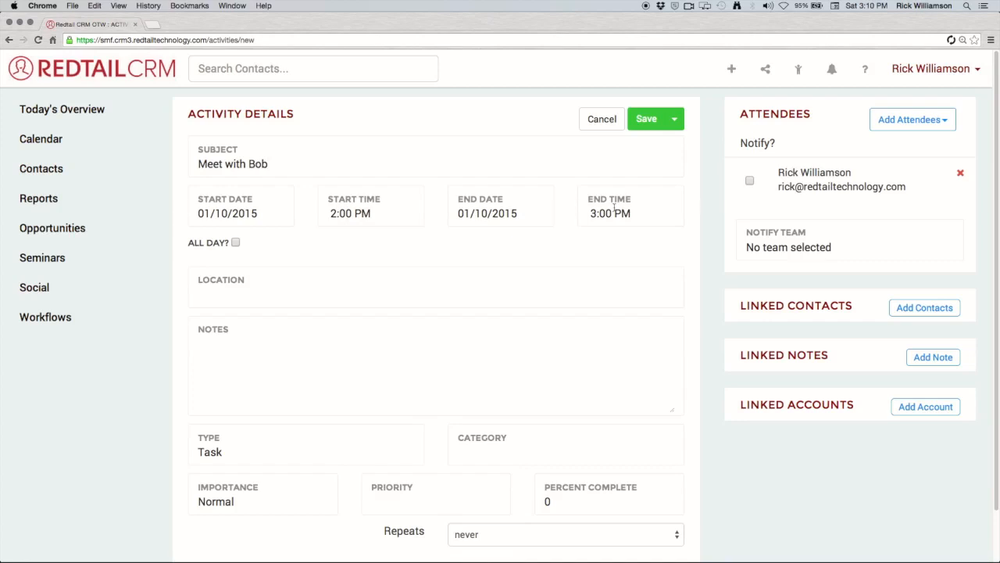
# Review the start and end date/time pickers and set the location to 'The Office'.
pyautogui.click(381, 221)
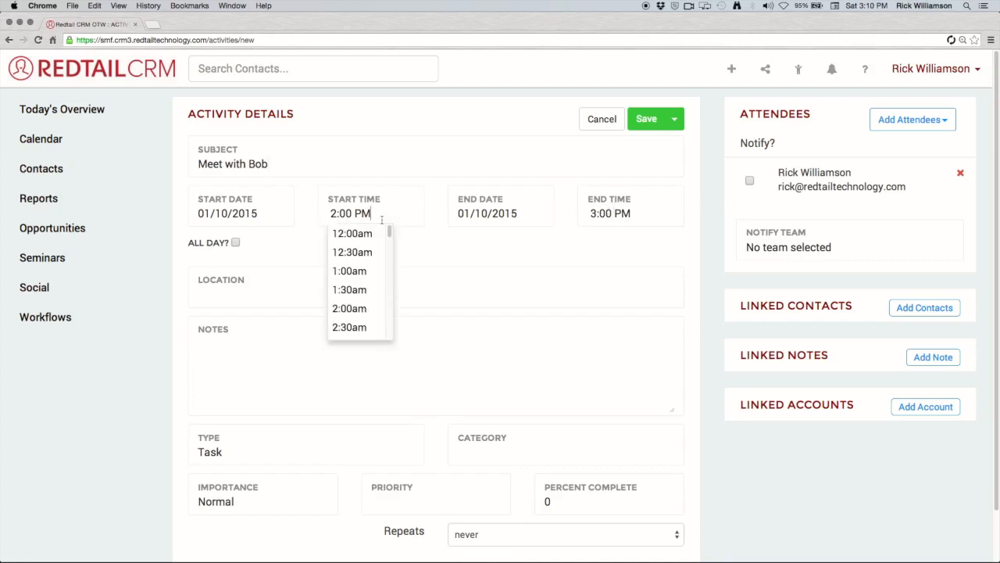
pyautogui.click(610, 214)
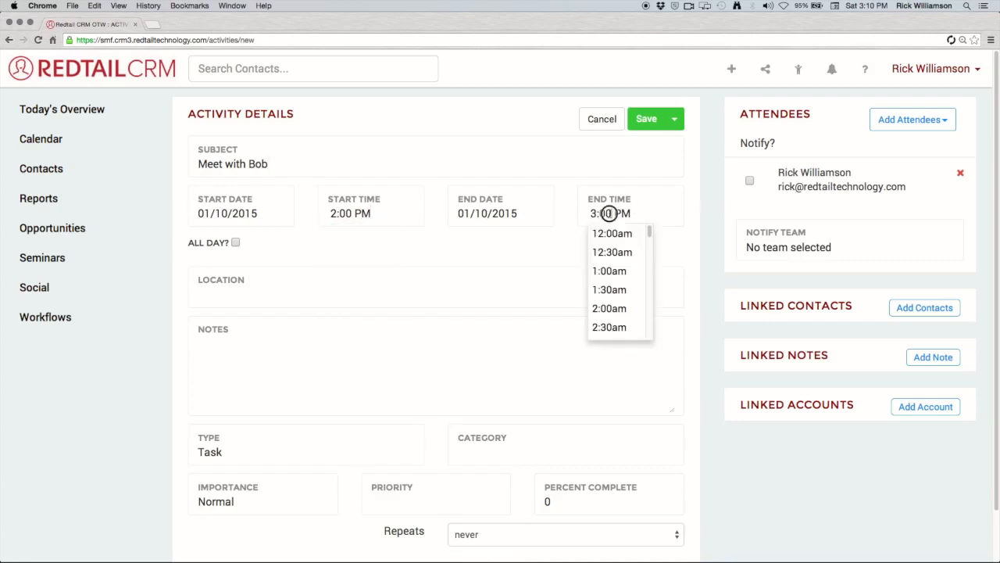
pyautogui.click(204, 219)
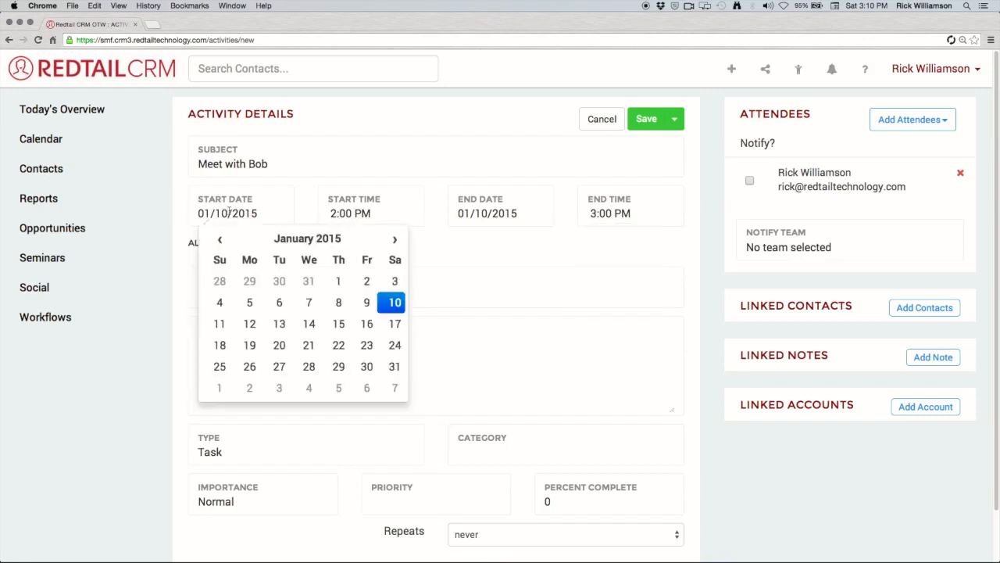
pyautogui.click(491, 220)
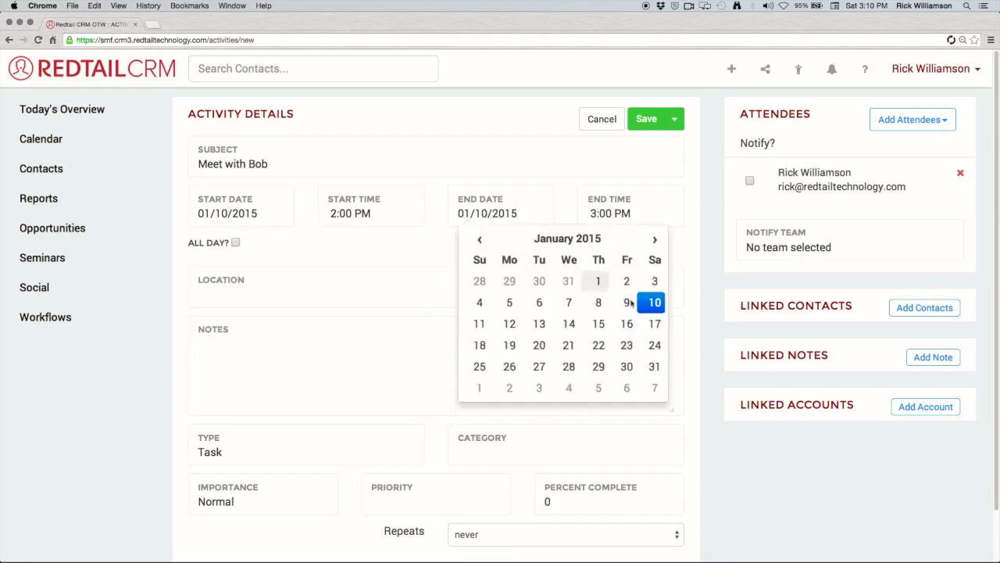
pyautogui.click(438, 259)
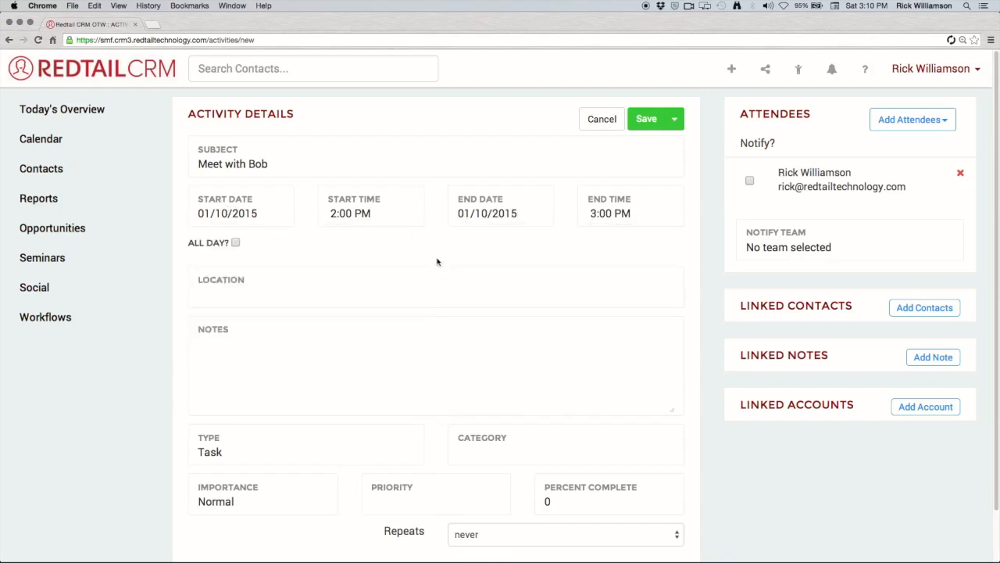
pyautogui.click(420, 291)
pyautogui.write('The Office')
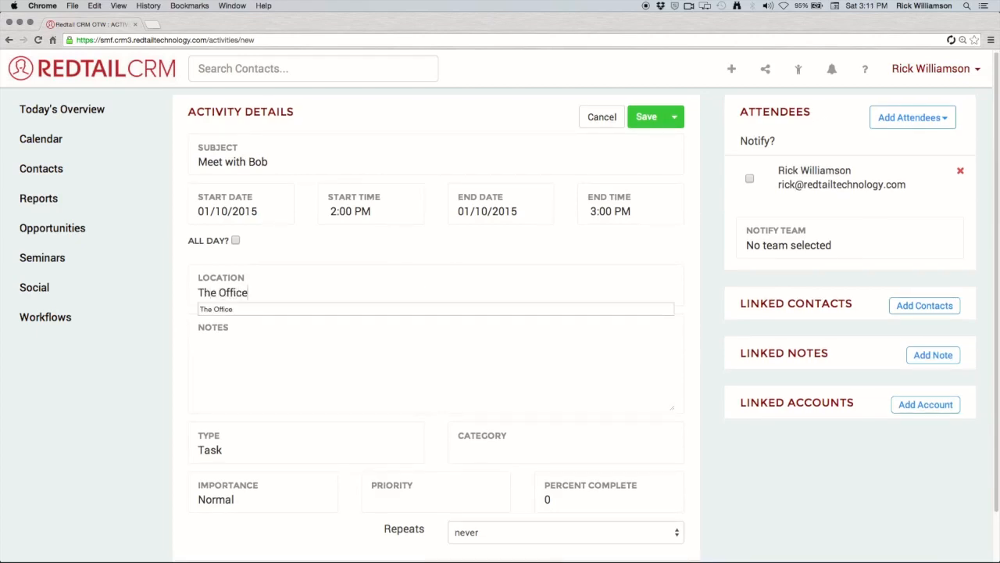
# Write the note 'Bob wants to talk about retirement.'.
pyautogui.click(404, 352)
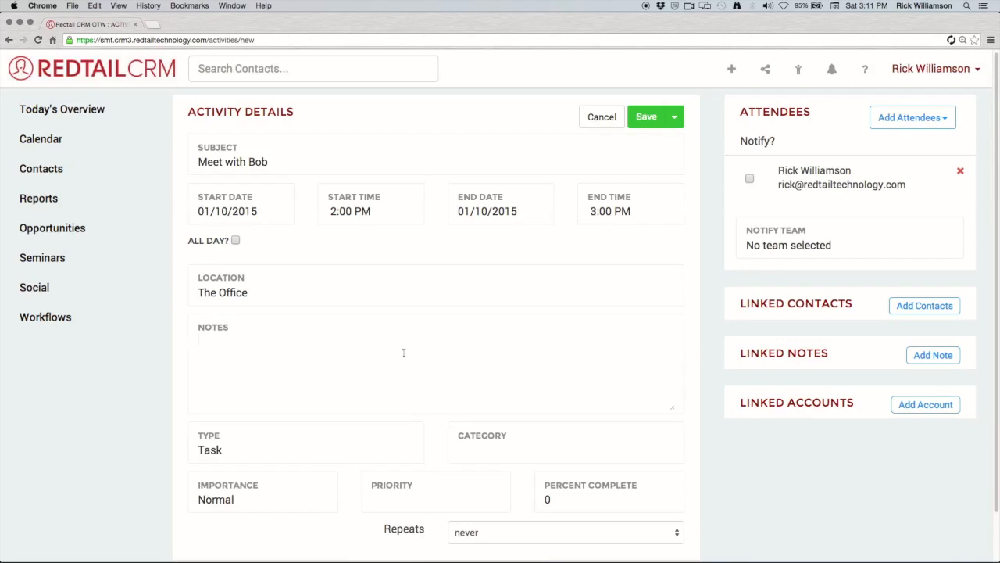
pyautogui.write('Bob wants to talk about re')
pyautogui.press('BackSpace')
pyautogui.write('a')
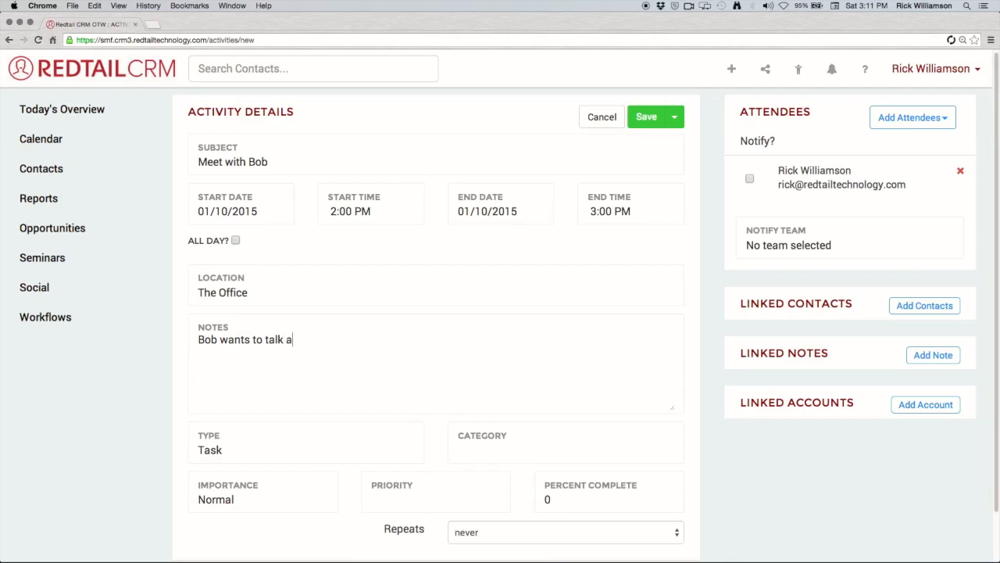
pyautogui.write('bout retirement.')
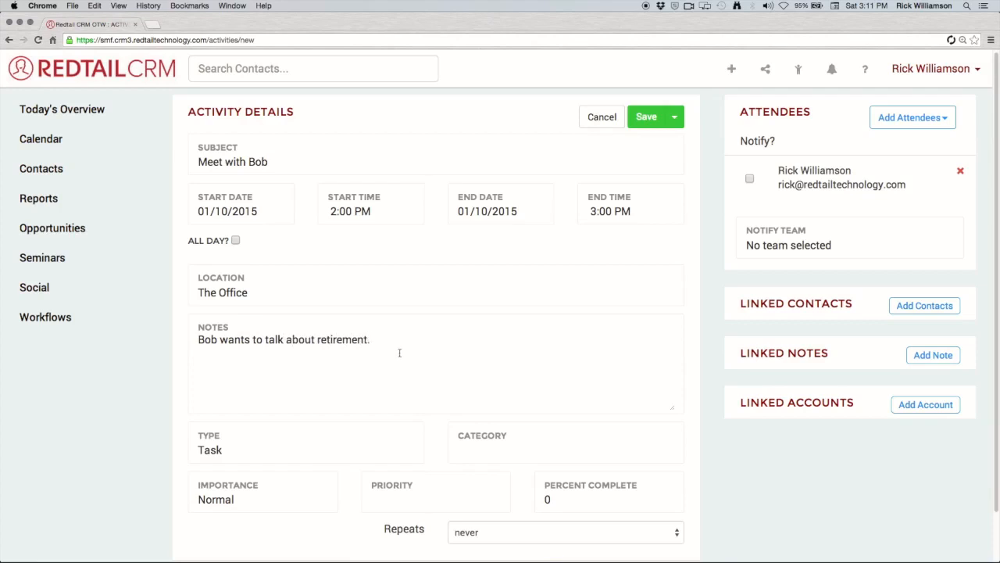
pyautogui.scroll(-1, 371, 455)
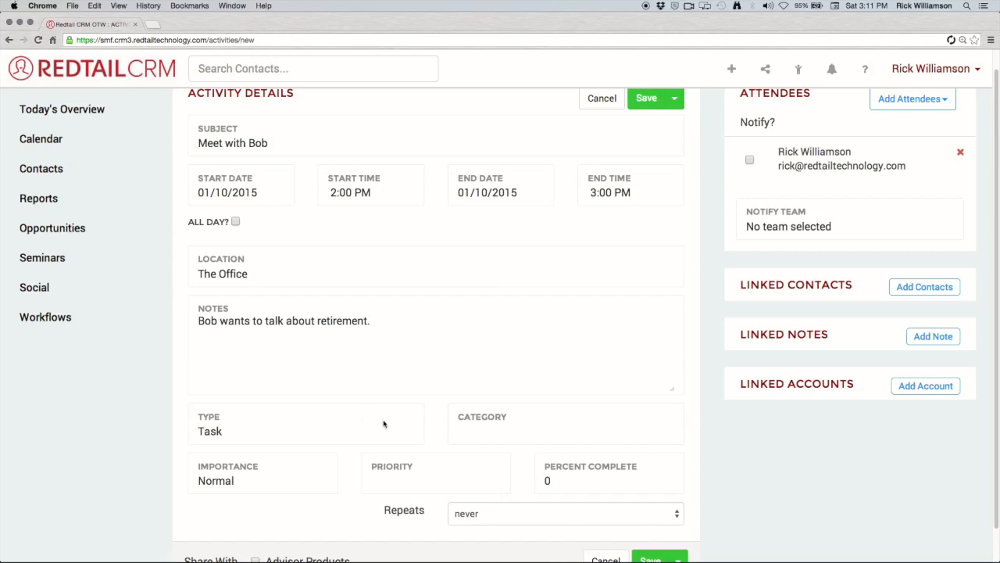
# Set the activity type to Appointment and the category to Customer Service.
pyautogui.click(364, 430)
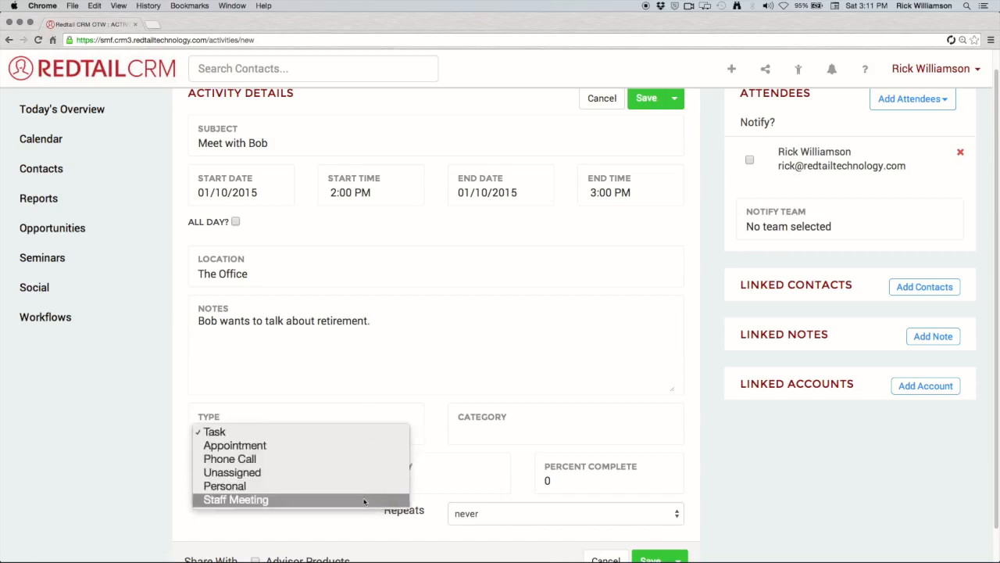
pyautogui.click(373, 446)
pyautogui.click(504, 435)
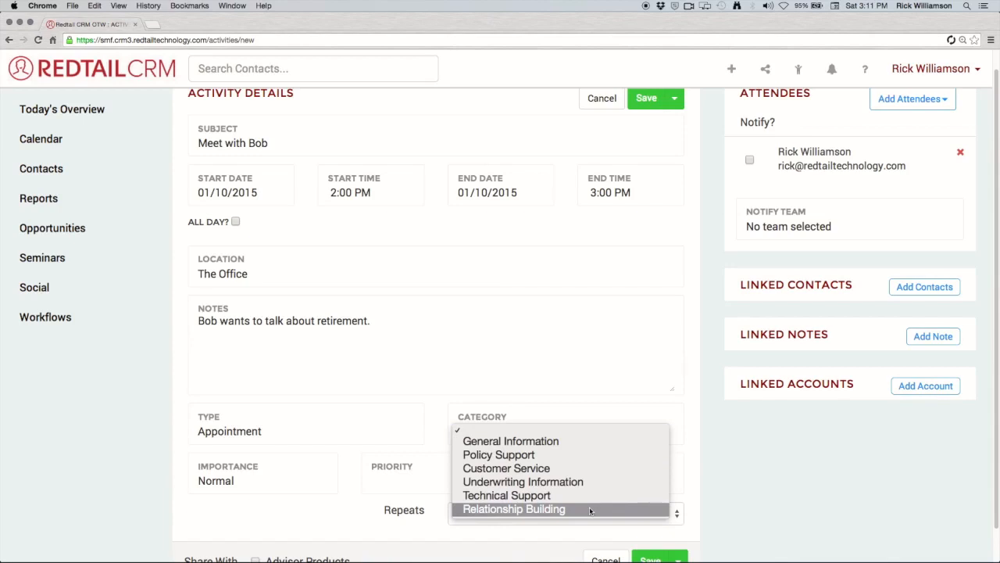
pyautogui.click(589, 469)
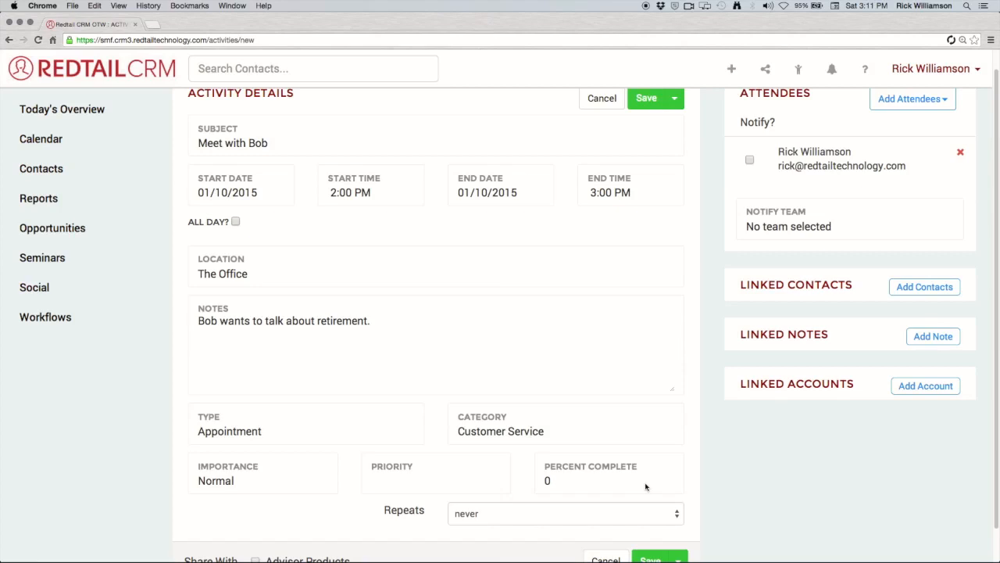
pyautogui.scroll(-2, 700, 471)
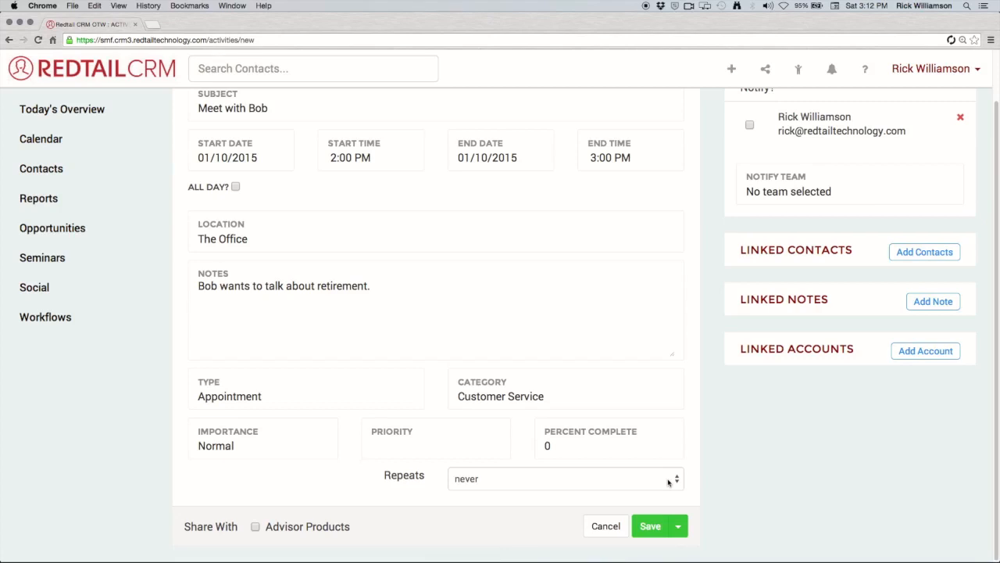
# Make the activity repeat yearly, every 1 year.
pyautogui.click(668, 480)
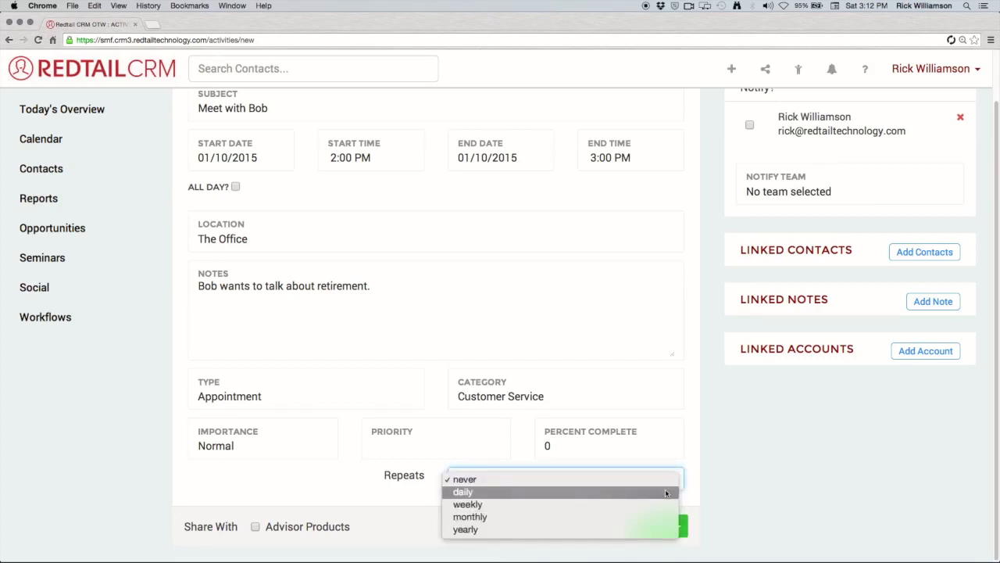
pyautogui.click(646, 529)
pyautogui.scroll(-1, 692, 494)
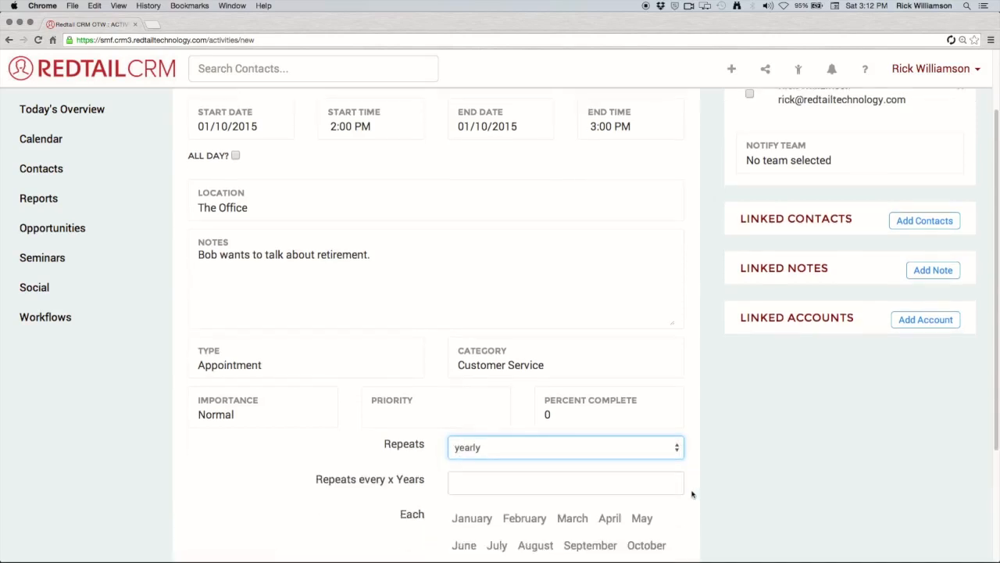
pyautogui.scroll(-3, 691, 494)
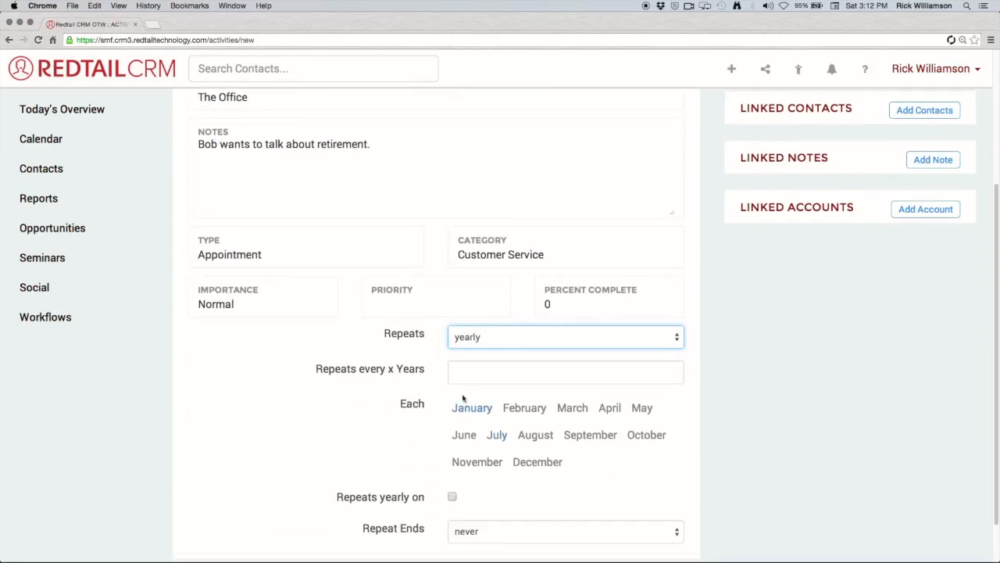
pyautogui.click(462, 372)
pyautogui.write('1')
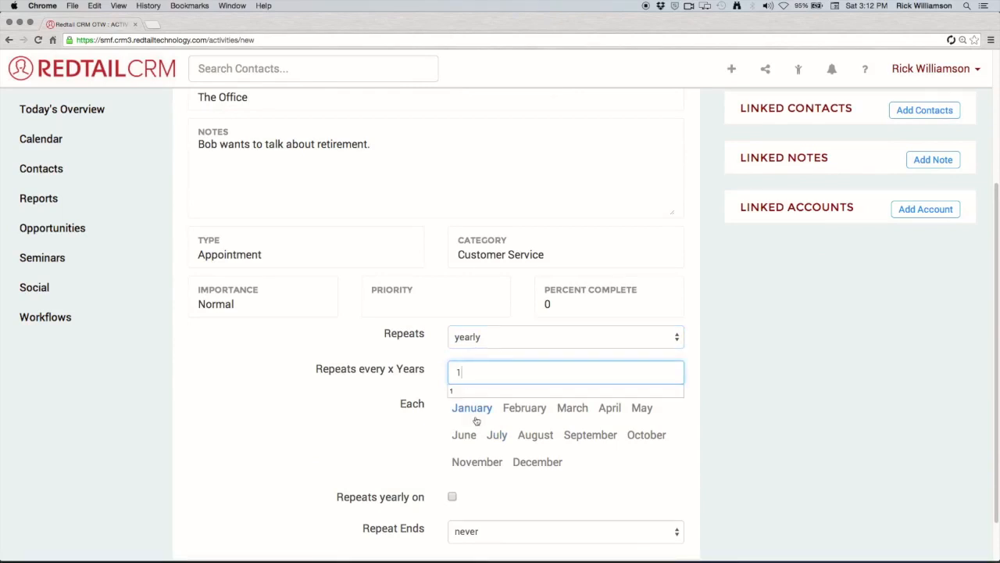
# Set the yearly repeat to fall on the second Monday of January.
pyautogui.click(472, 407)
pyautogui.scroll(-1, 496, 457)
pyautogui.scroll(-1, 496, 457)
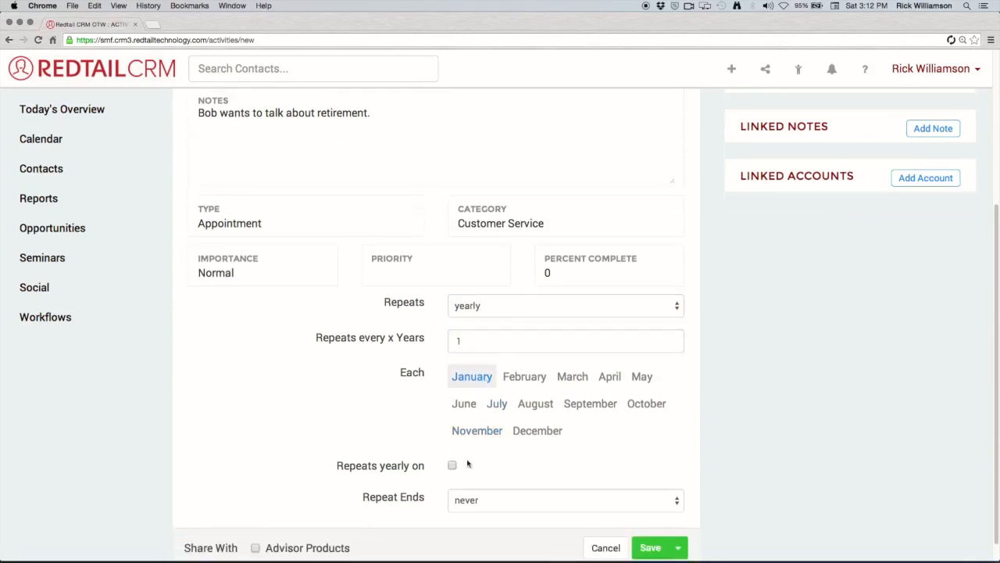
pyautogui.click(453, 466)
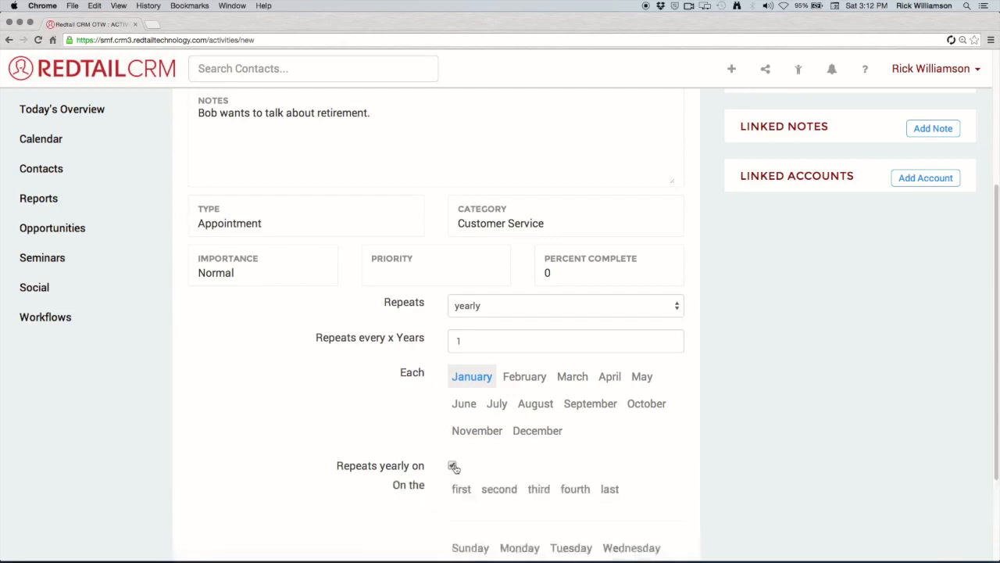
pyautogui.scroll(-2, 531, 449)
pyautogui.click(508, 437)
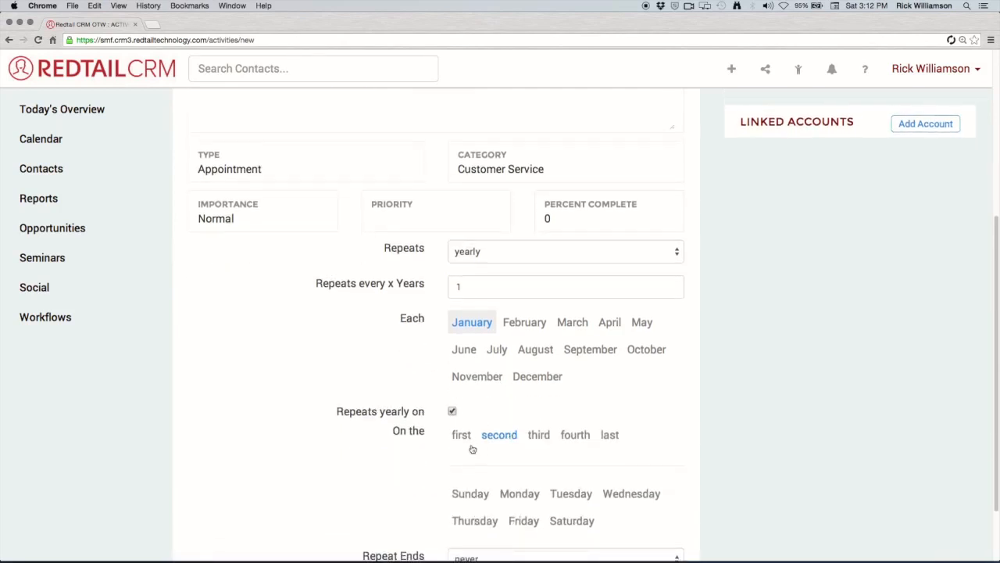
pyautogui.click(498, 437)
pyautogui.click(528, 500)
pyautogui.scroll(-1, 670, 452)
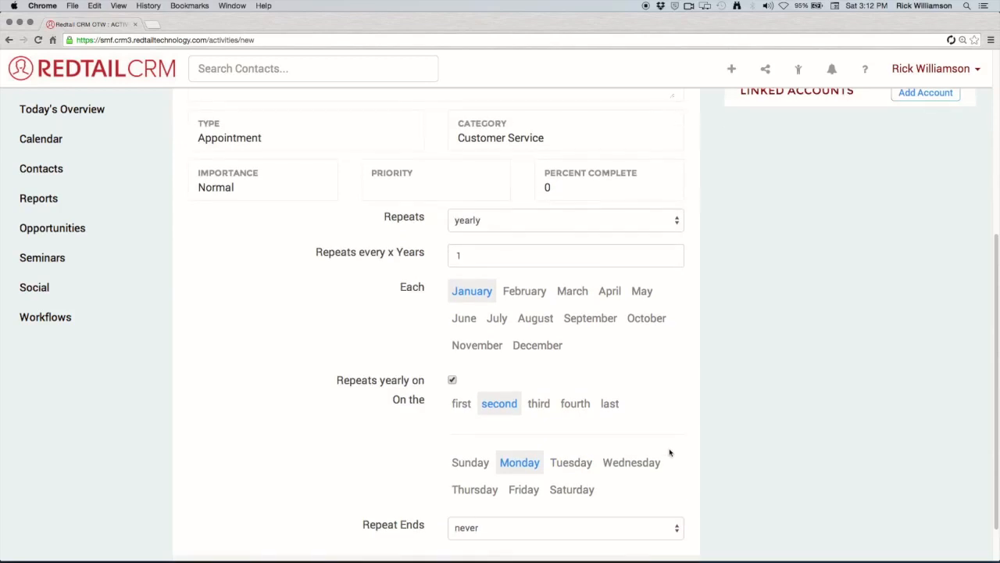
pyautogui.scroll(-1, 670, 452)
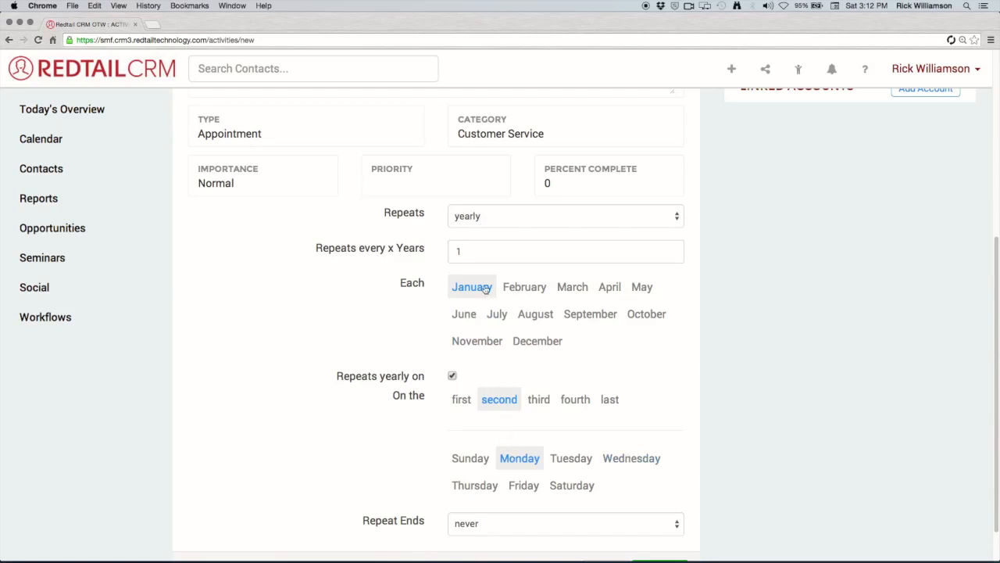
pyautogui.scroll(-1, 338, 410)
# Make the repetition end on a specific date.
pyautogui.click(493, 516)
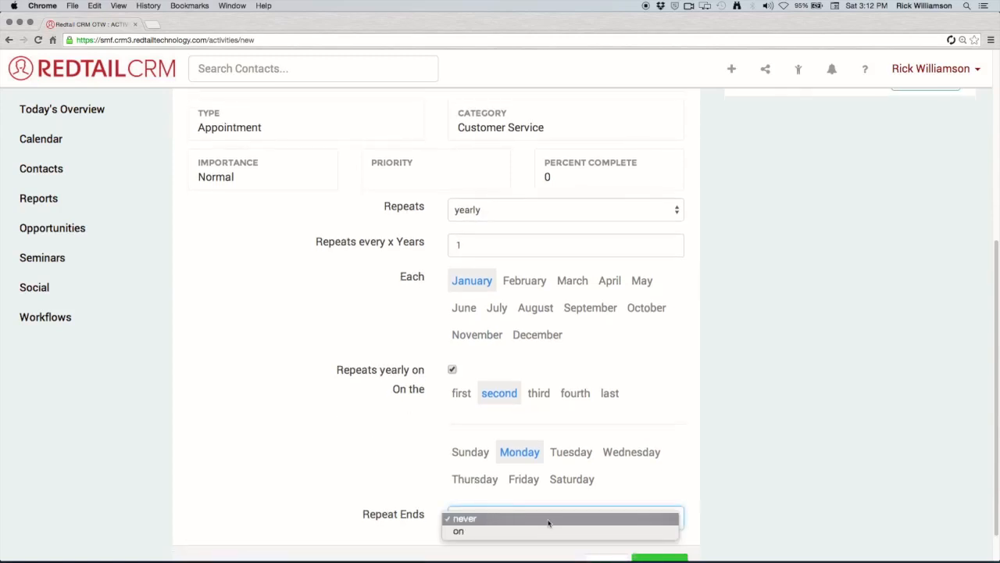
pyautogui.click(546, 530)
pyautogui.scroll(-2, 680, 475)
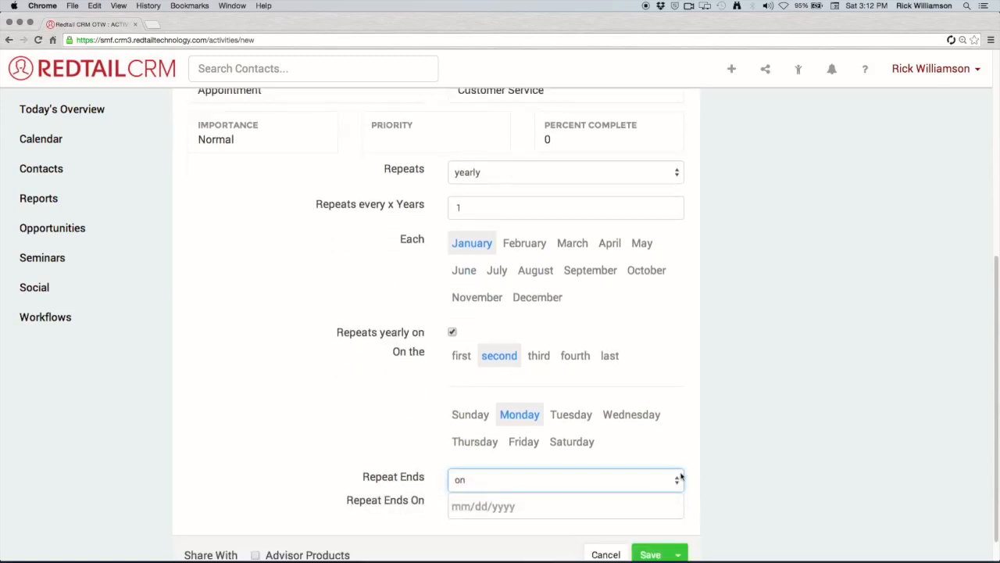
# Browse the end-date picker's month, year and decade views, leaving the end date 01/10/2015.
pyautogui.click(553, 508)
pyautogui.scroll(-2, 556, 508)
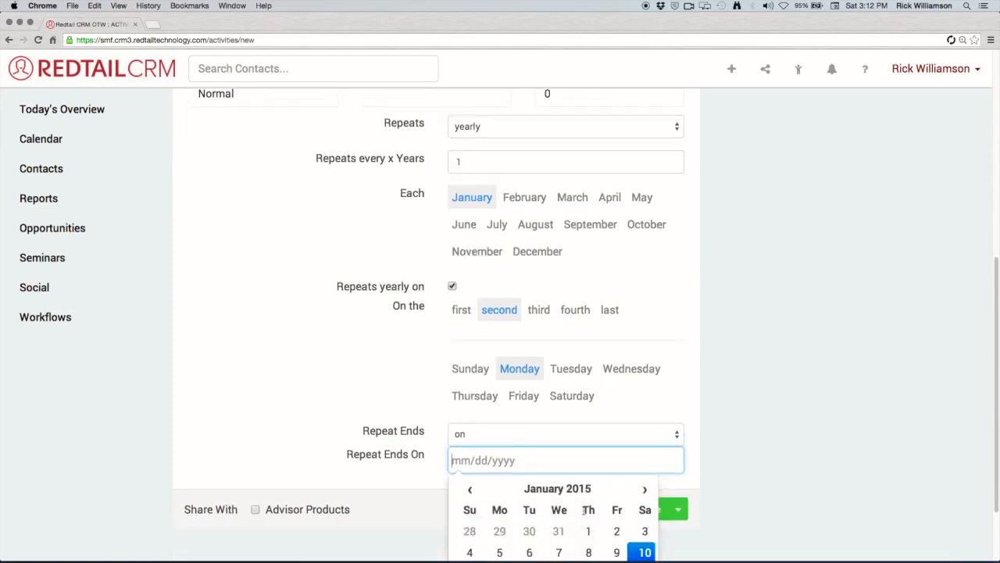
pyautogui.scroll(-2, 568, 499)
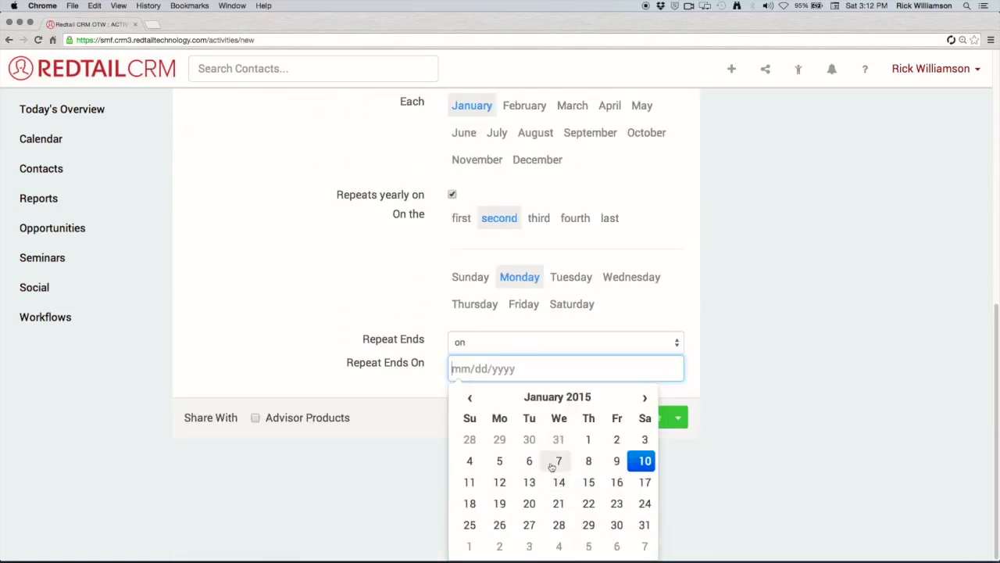
pyautogui.click(587, 398)
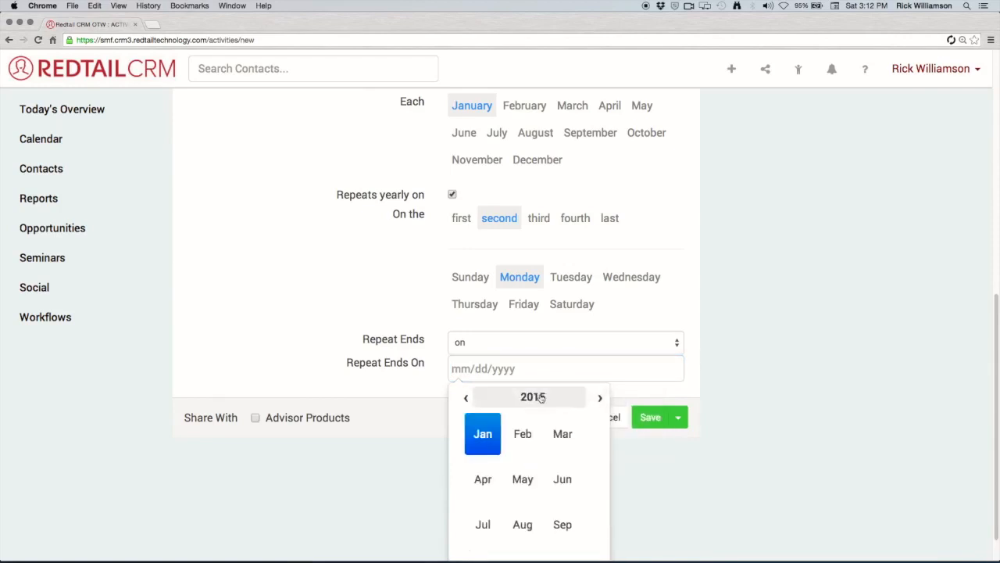
pyautogui.click(541, 397)
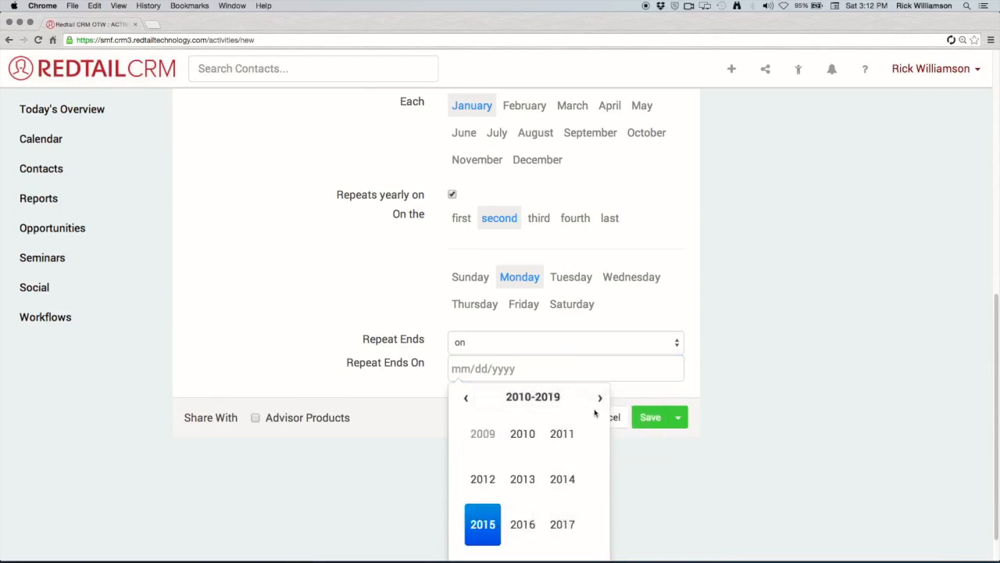
pyautogui.click(599, 398)
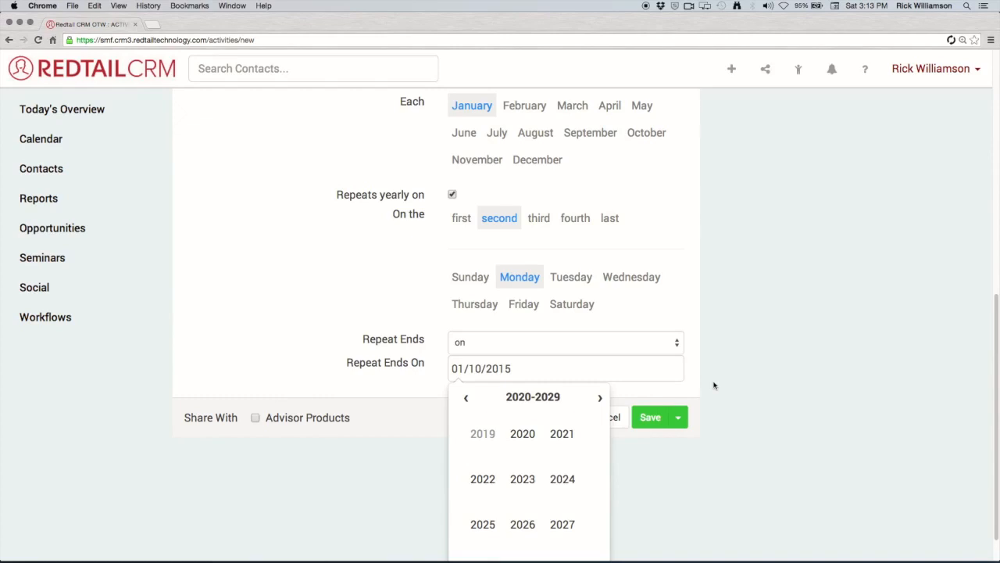
pyautogui.click(600, 398)
pyautogui.click(600, 399)
pyautogui.click(600, 398)
pyautogui.click(600, 398)
pyautogui.click(600, 399)
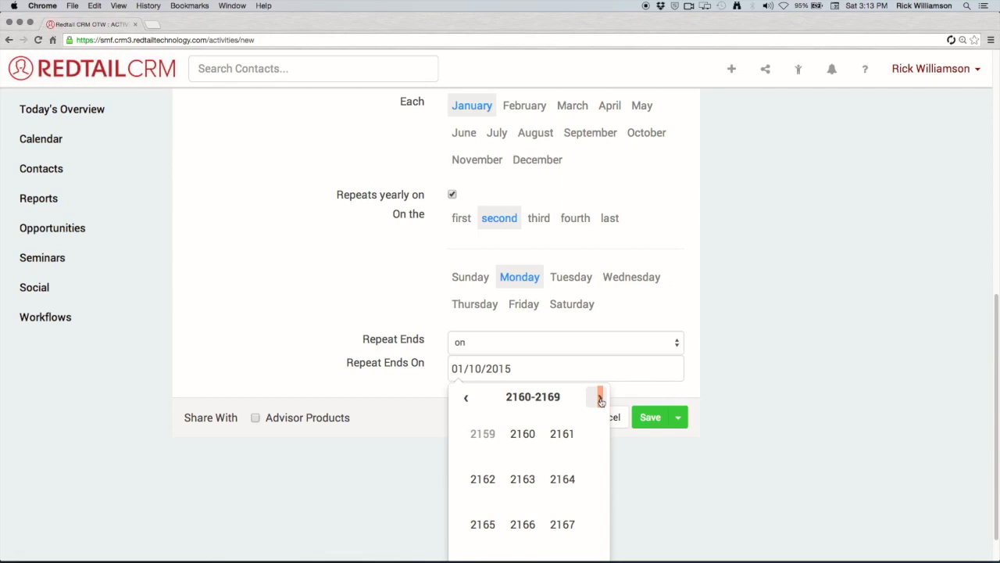
pyautogui.click(710, 378)
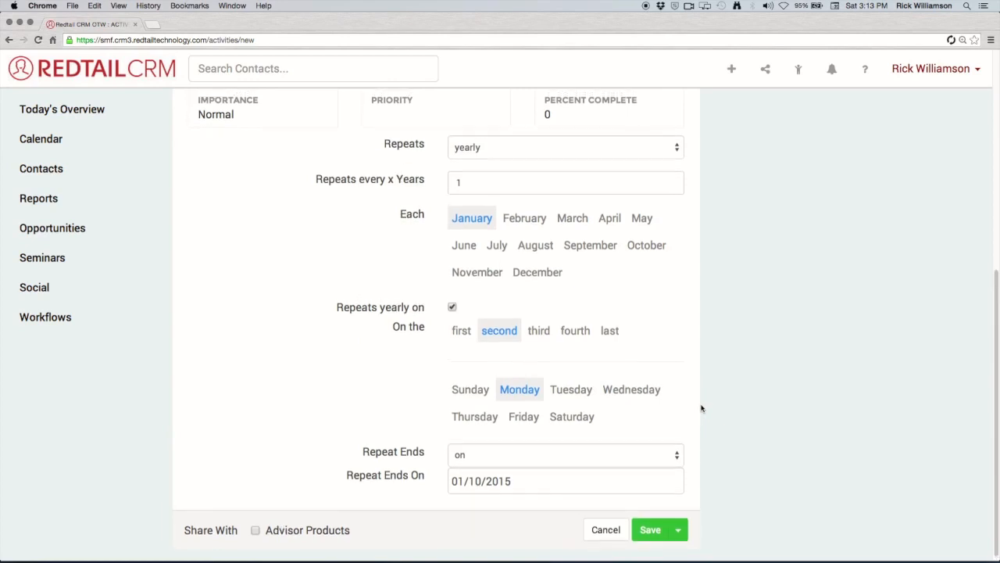
# Turn off repetition by setting both Repeats and Repeat Ends to never.
pyautogui.click(586, 144)
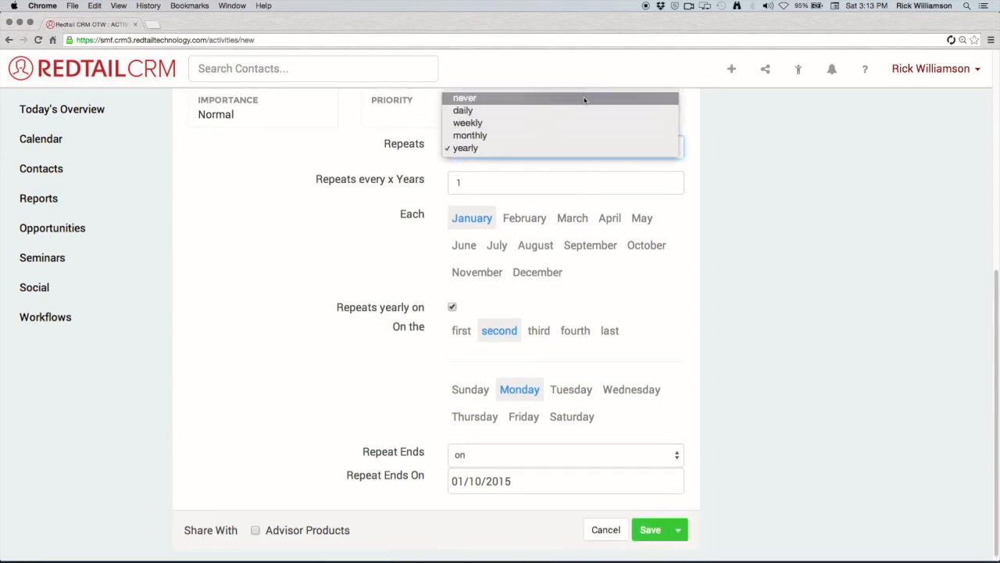
pyautogui.click(585, 99)
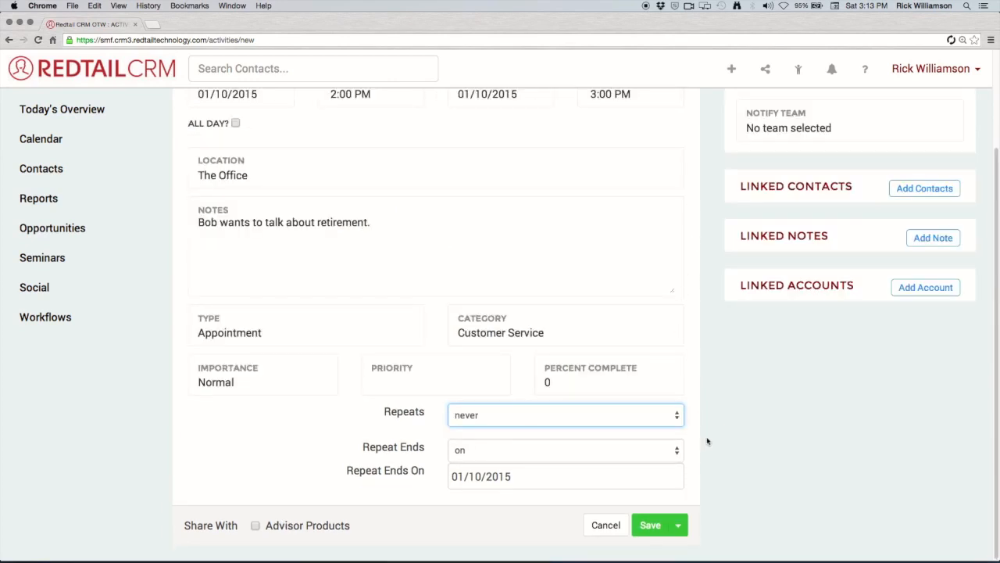
pyautogui.click(658, 454)
pyautogui.click(645, 438)
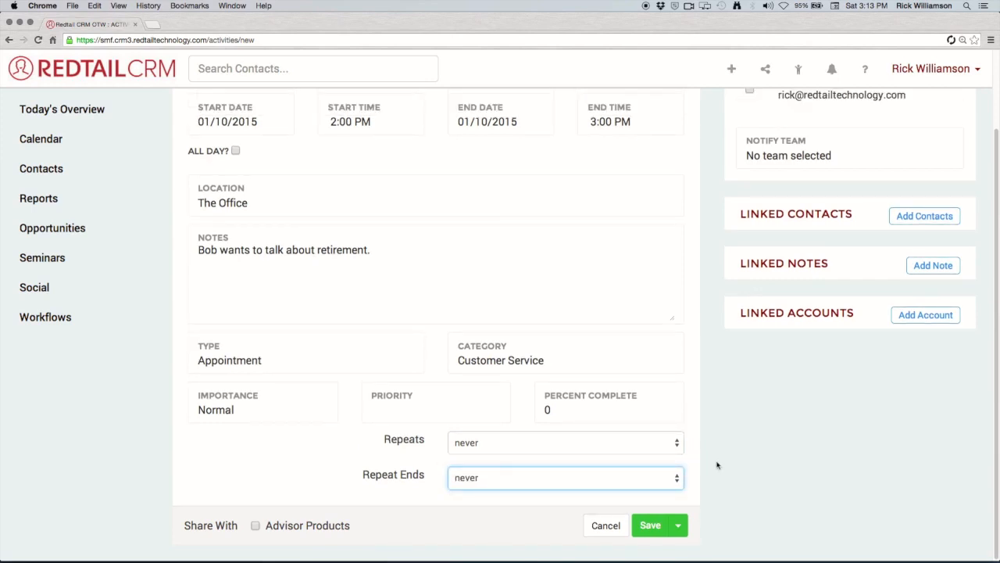
pyautogui.scroll(1, 692, 460)
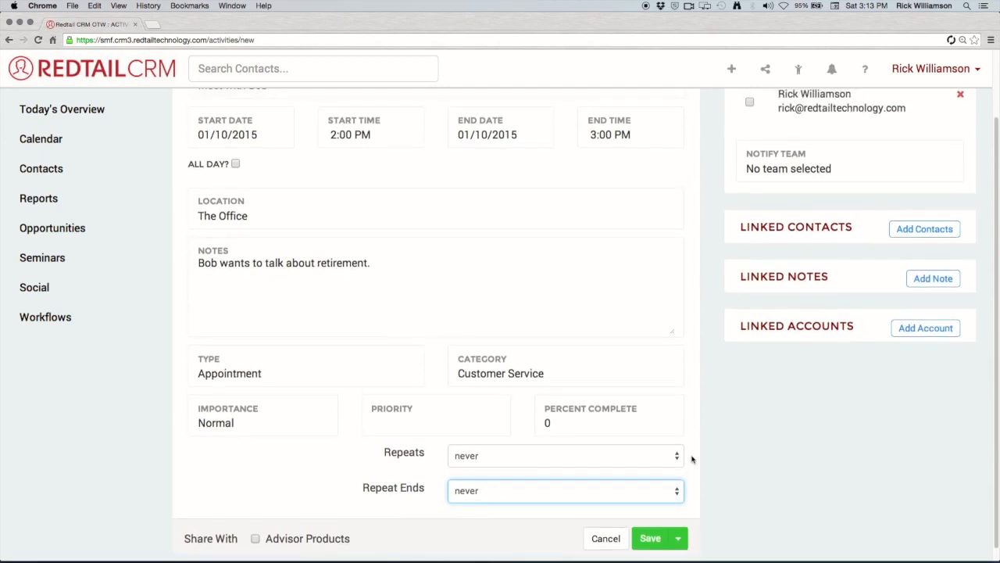
pyautogui.scroll(5, 692, 459)
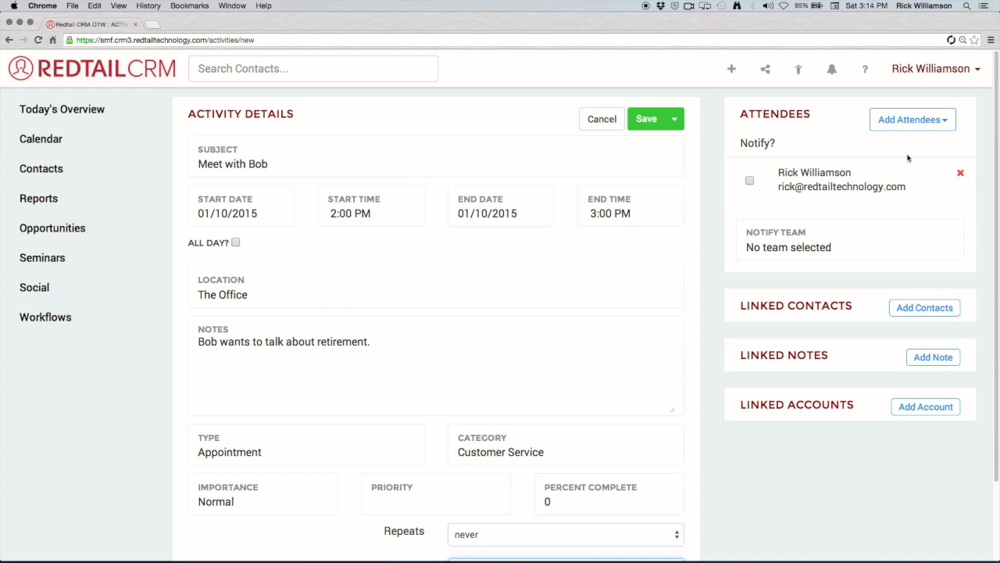
# Add the second user from the User list as an attendee.
pyautogui.click(942, 117)
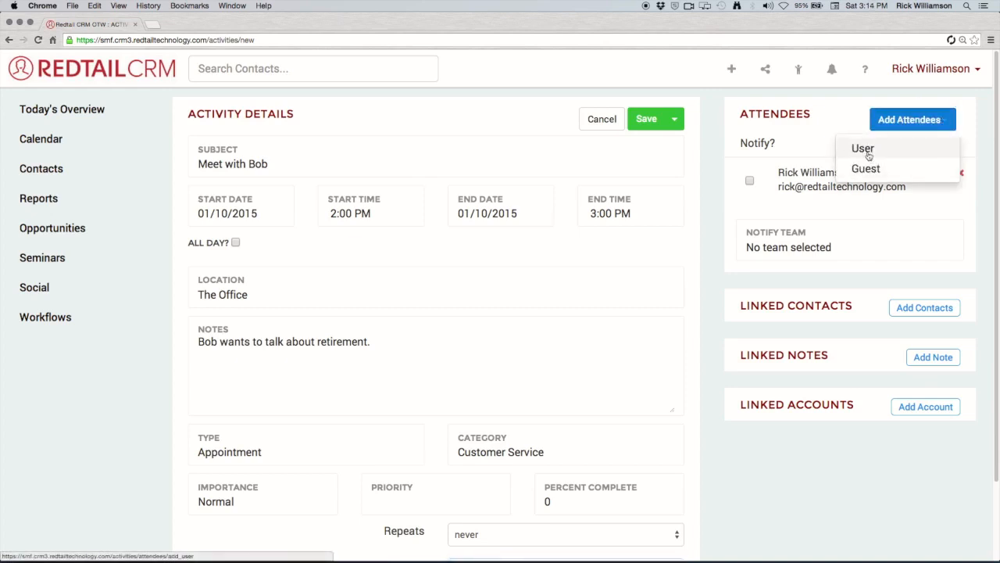
pyautogui.click(863, 150)
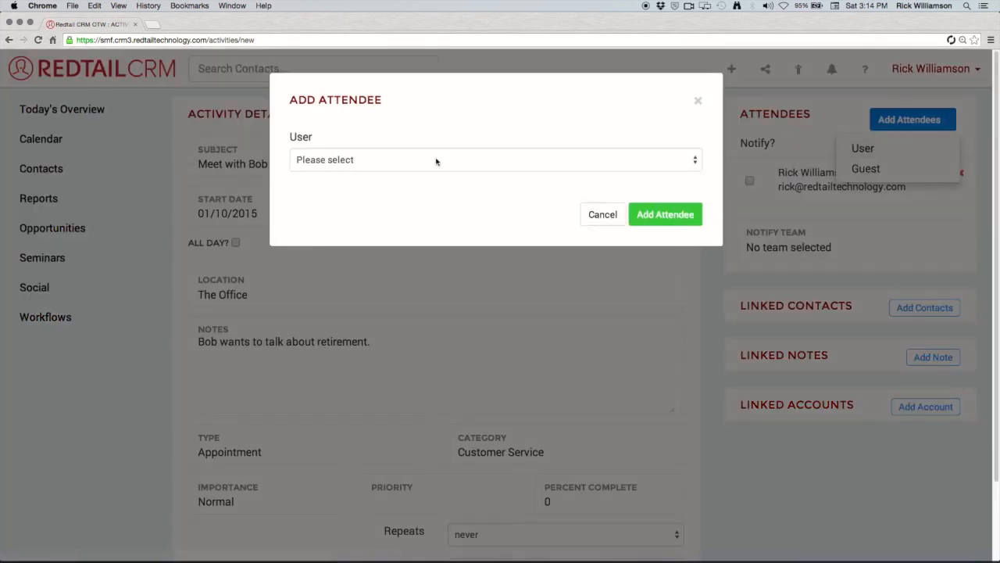
pyautogui.click(436, 161)
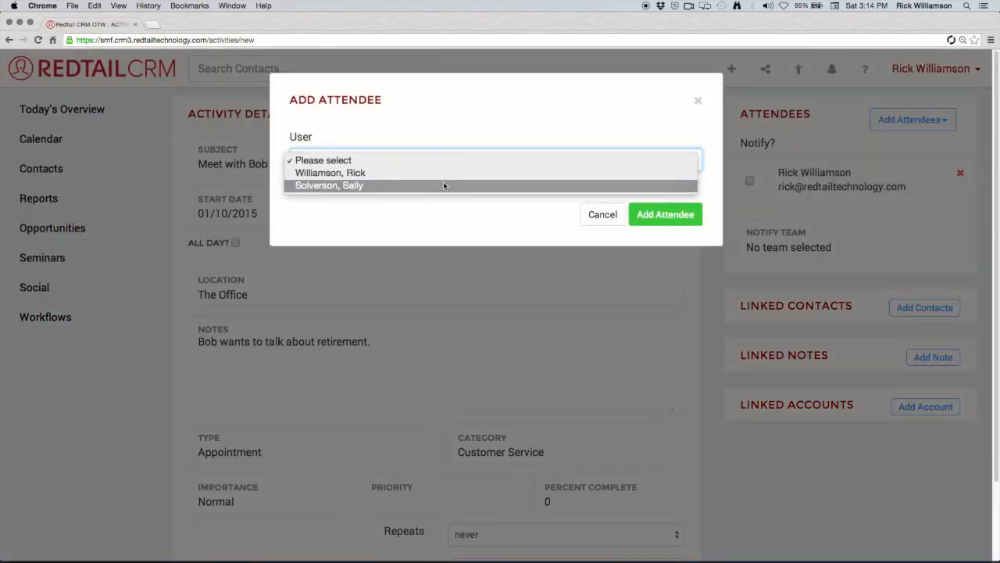
pyautogui.click(443, 186)
pyautogui.click(642, 215)
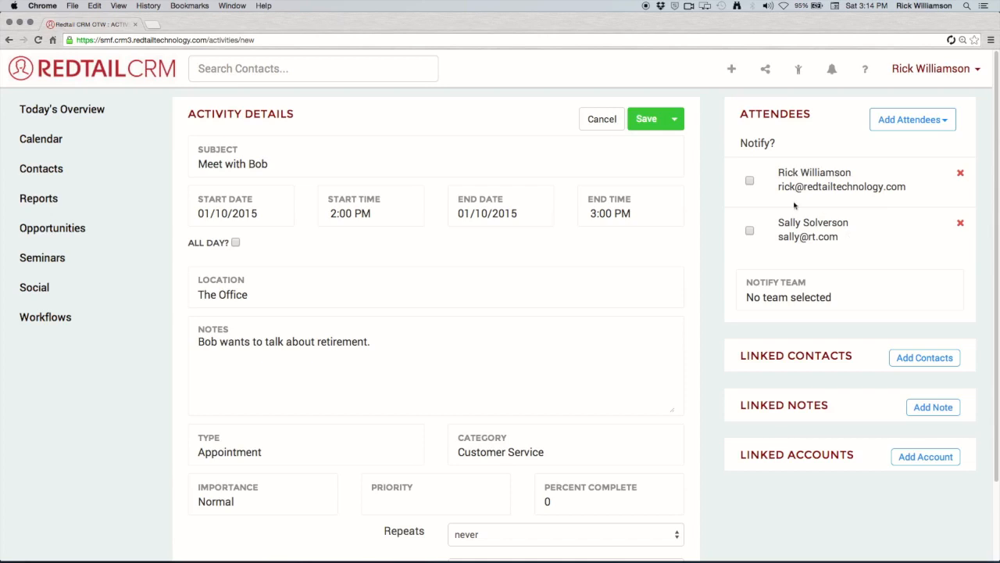
# Tick Notify for both attendees.
pyautogui.click(750, 181)
pyautogui.click(750, 231)
pyautogui.scroll(-1, 714, 311)
pyautogui.scroll(-2, 714, 311)
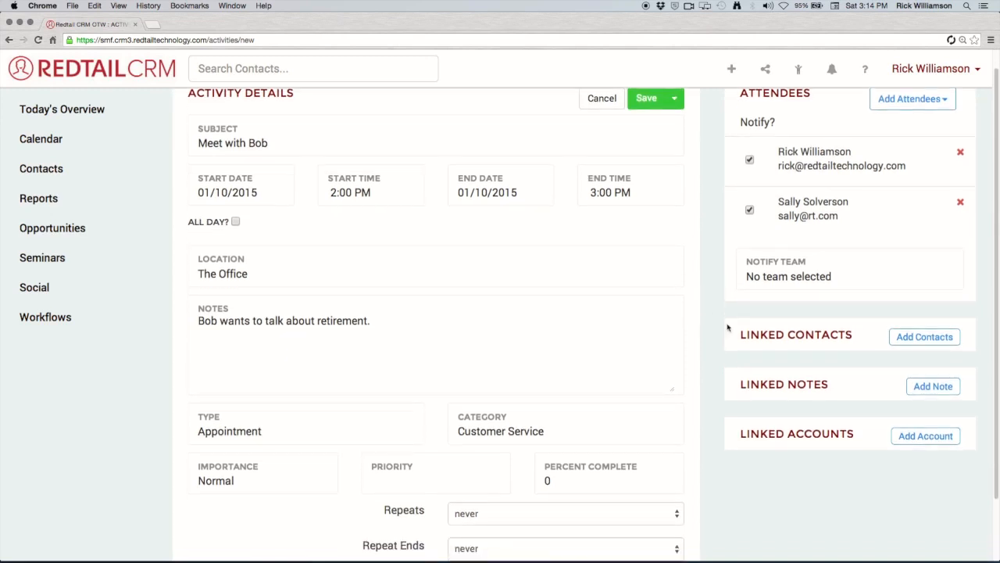
# Search for a client contact by name and link it to the activity.
pyautogui.click(907, 338)
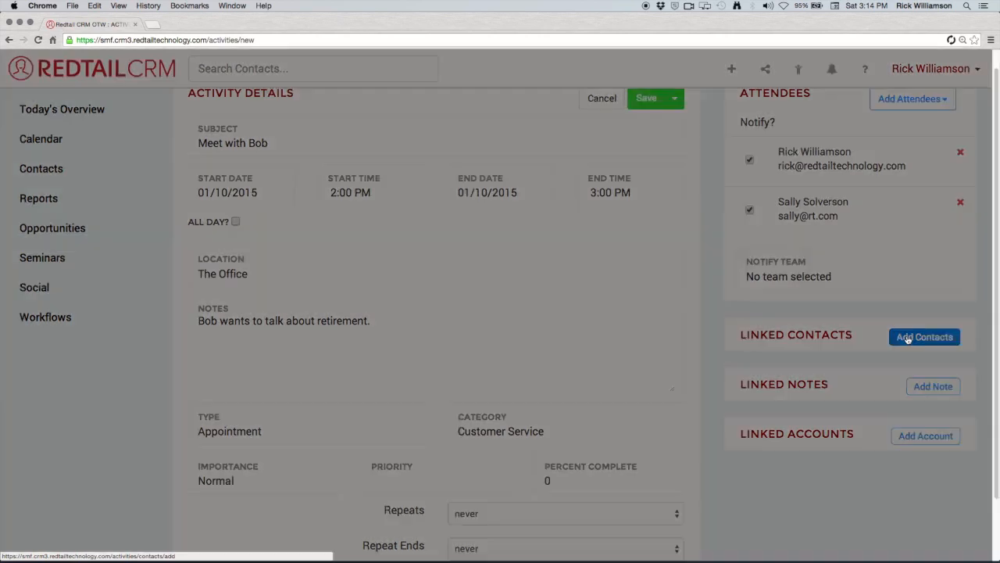
pyautogui.click(393, 159)
pyautogui.write('rob')
pyautogui.click(378, 219)
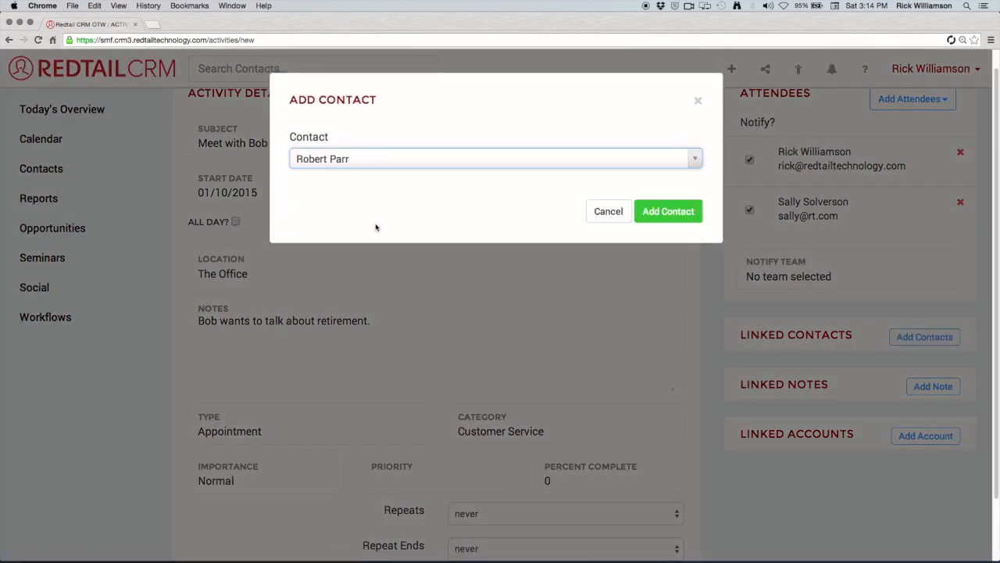
pyautogui.click(653, 219)
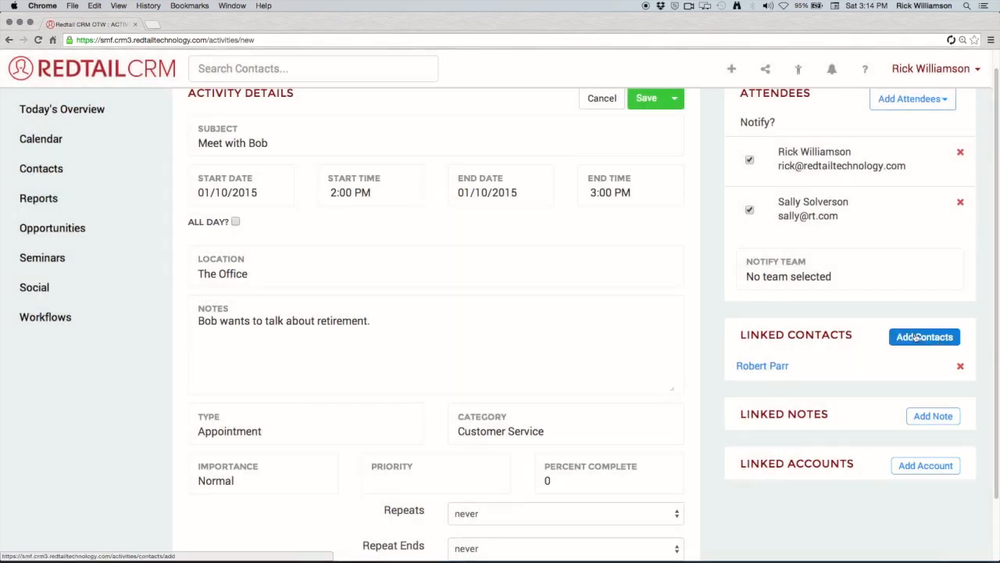
# Search for and link a second client contact to the activity.
pyautogui.click(918, 335)
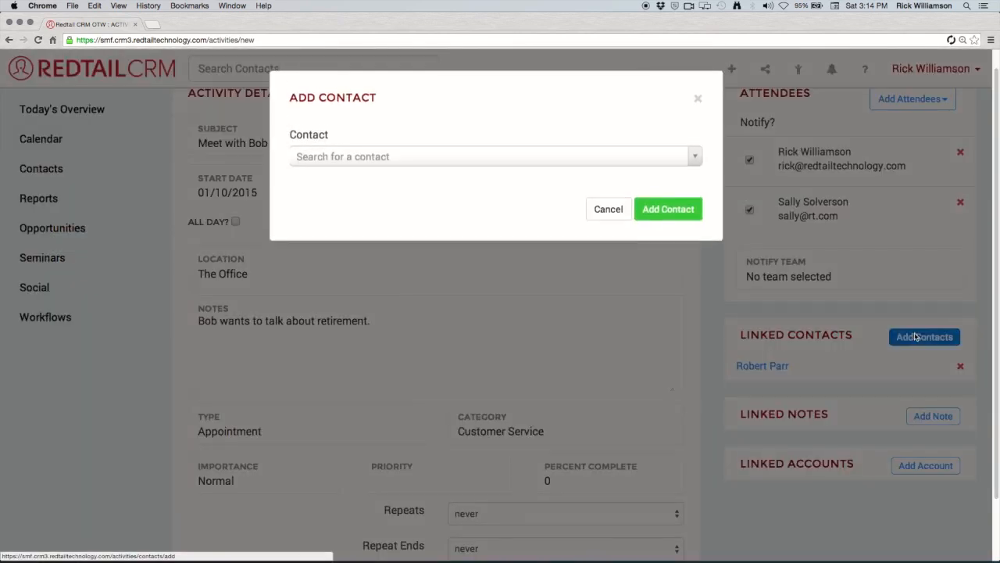
pyautogui.click(404, 163)
pyautogui.write('hel')
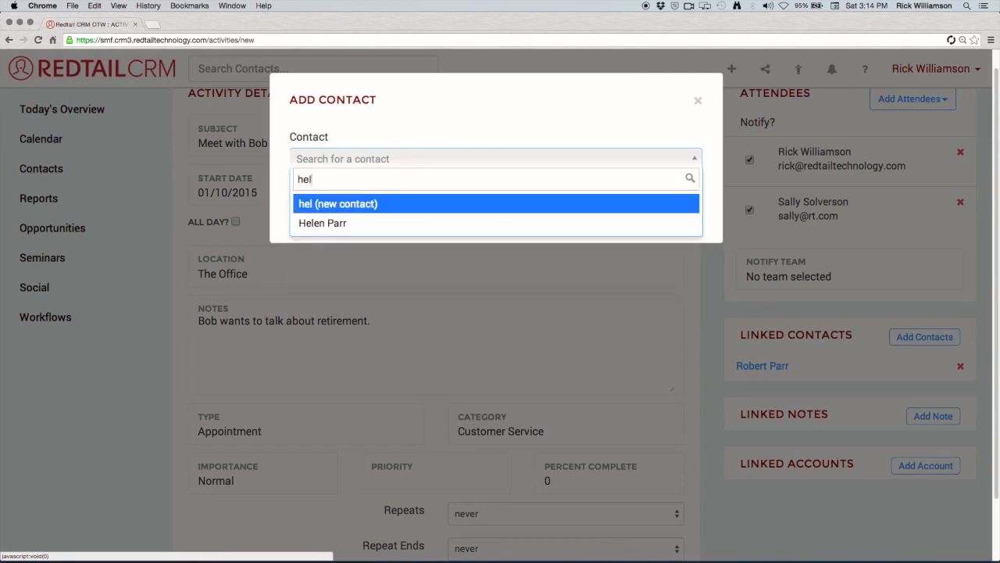
pyautogui.click(399, 223)
pyautogui.click(685, 210)
pyautogui.scroll(-3, 703, 403)
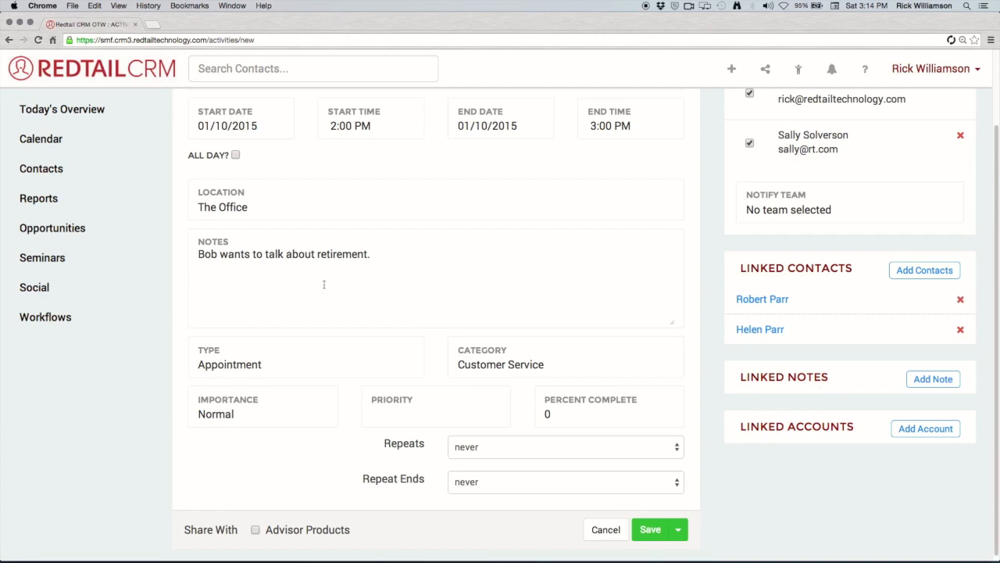
# Append the line 'He also wants to talk about investing.' to the notes.
pyautogui.moveTo(404, 259); pyautogui.dragTo(167, 259)
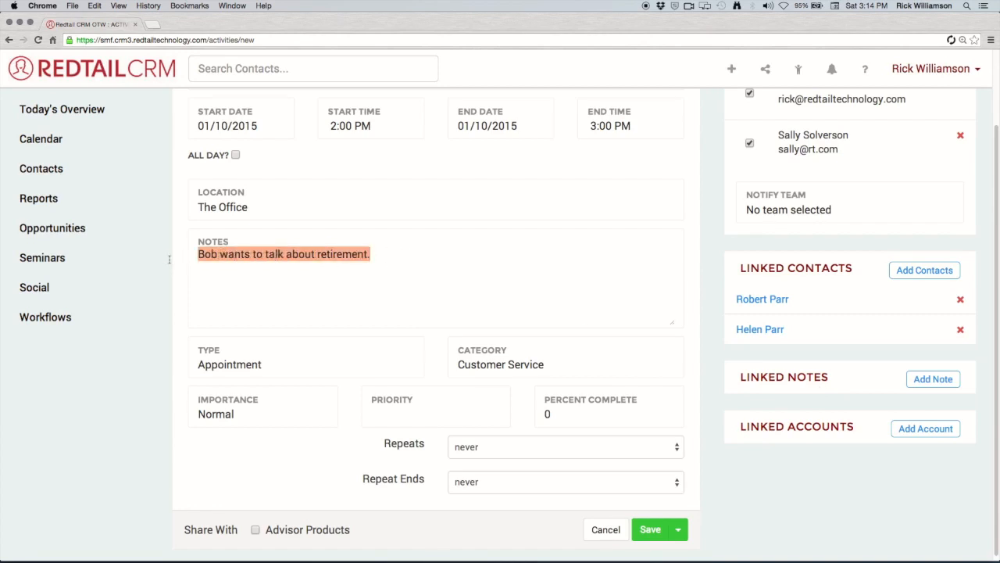
pyautogui.click(404, 251)
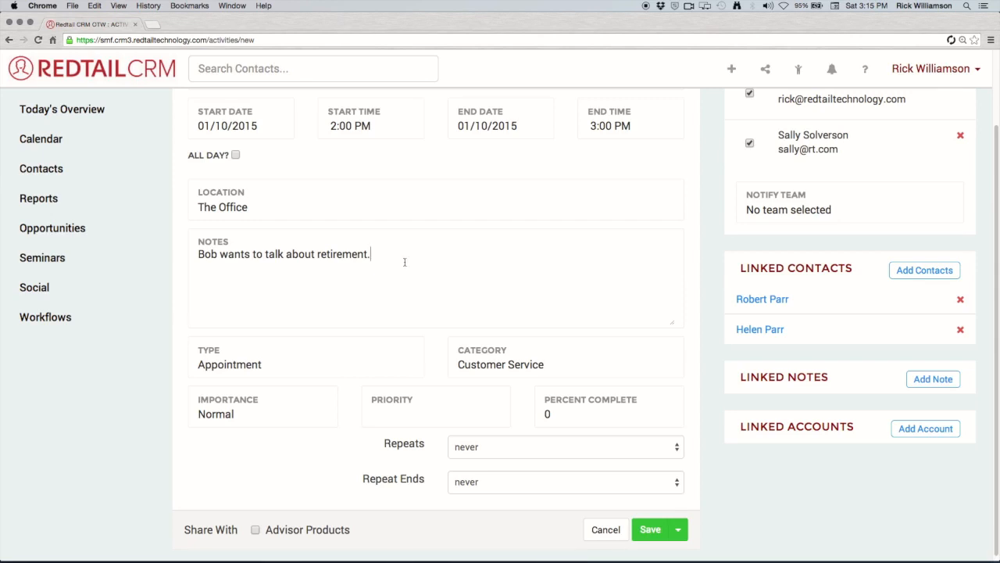
pyautogui.write('He also wants to tal')
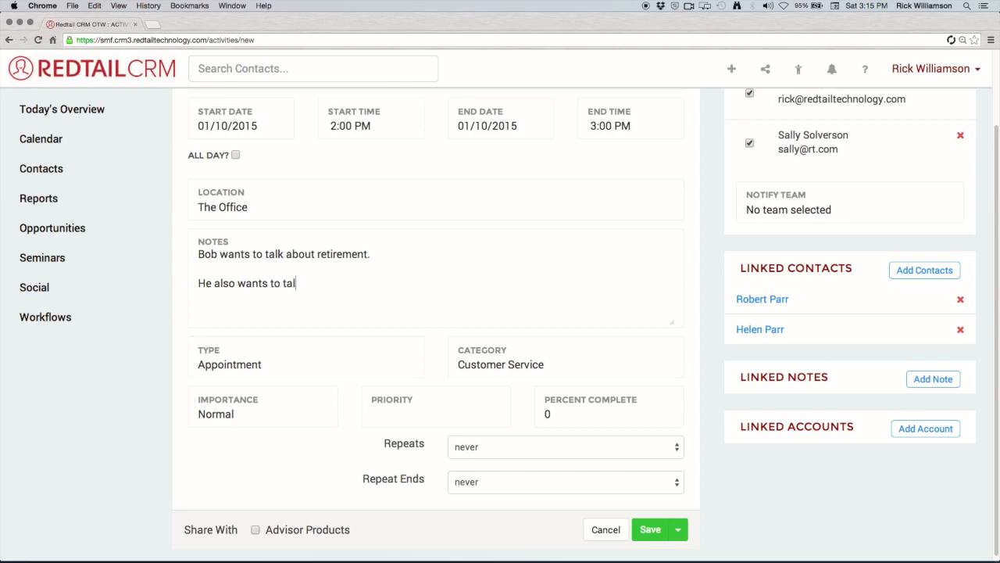
pyautogui.write('k about investing.')
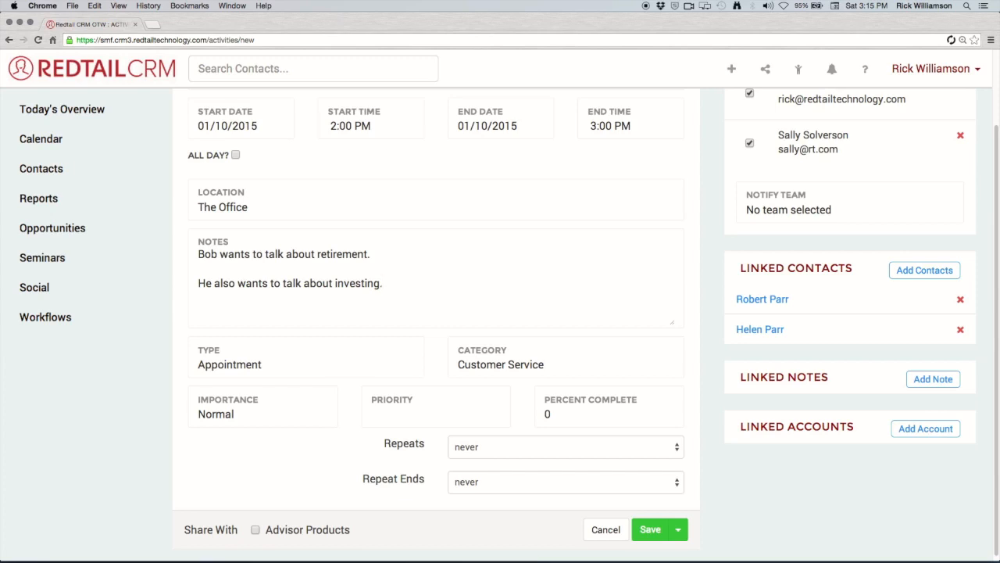
# Add a Customer Service linked note about the client's worry over his sons' college tuition.
pyautogui.click(933, 380)
pyautogui.write('Bob is very co')
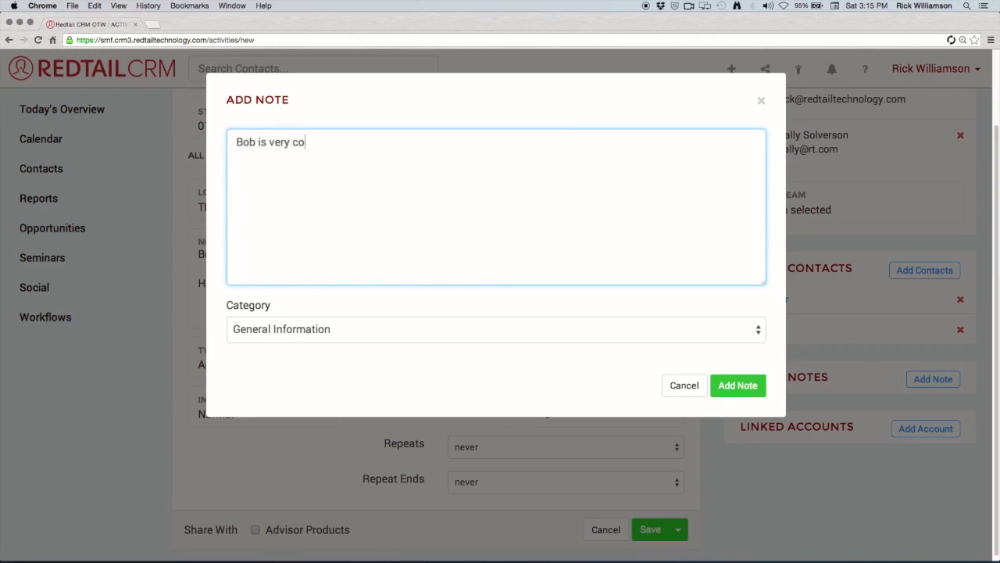
pyautogui.write('ncerned for his college age sons tuition.')
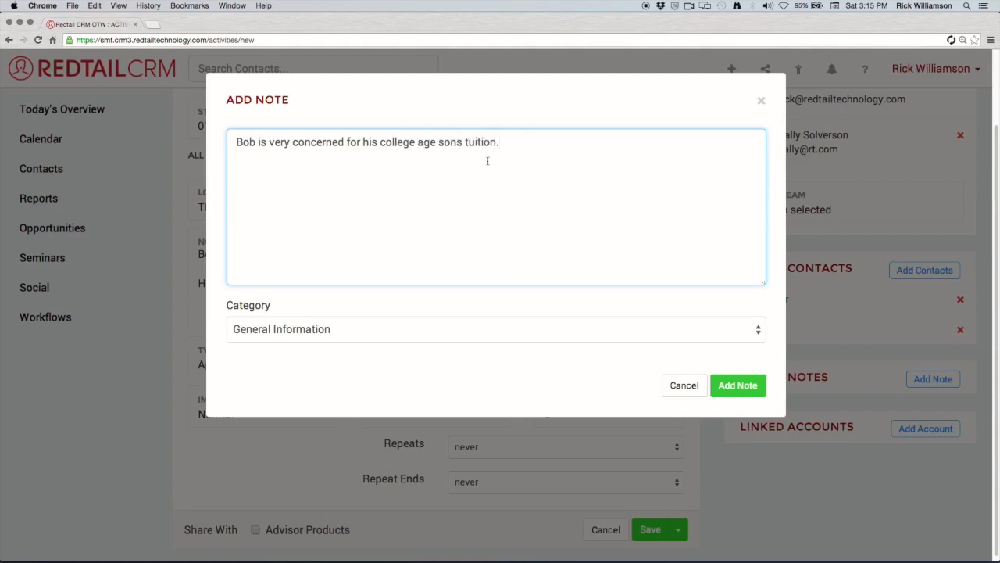
pyautogui.click(392, 328)
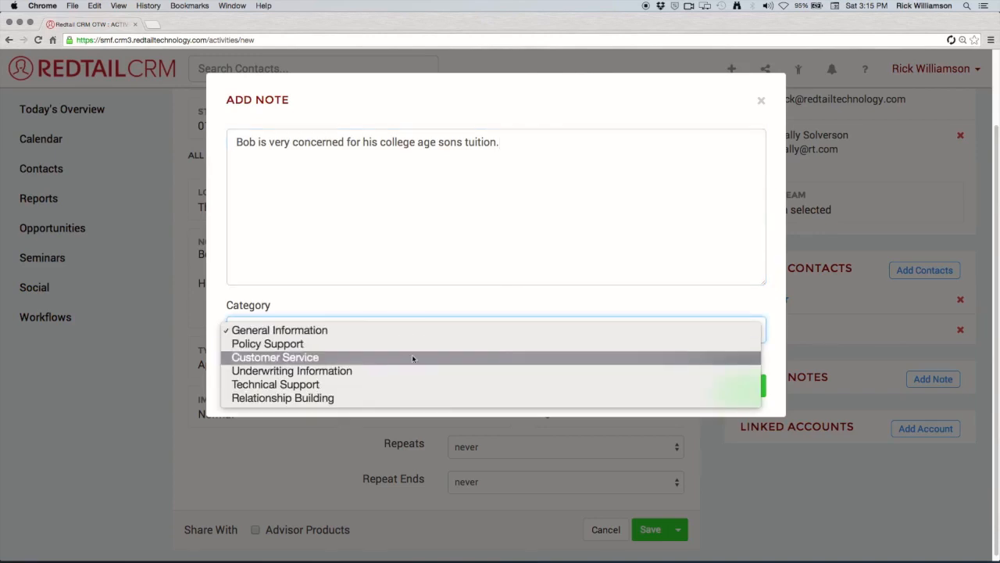
pyautogui.click(412, 357)
pyautogui.click(734, 391)
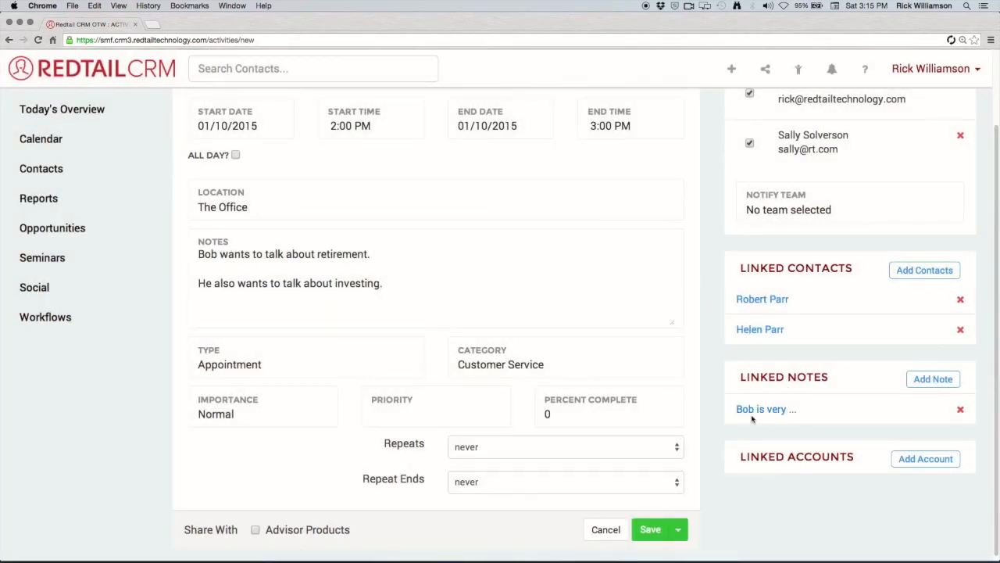
pyautogui.click(758, 409)
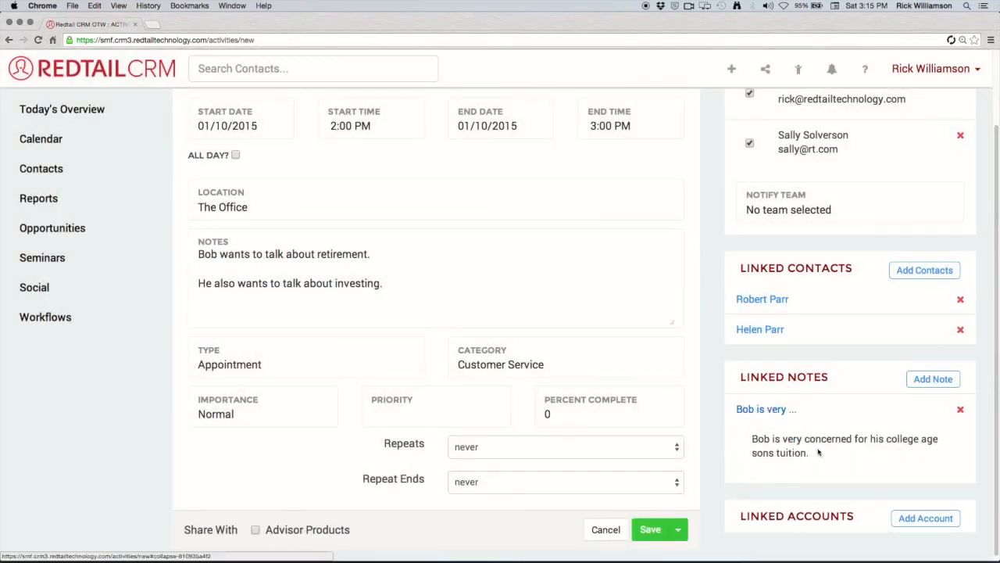
pyautogui.click(746, 409)
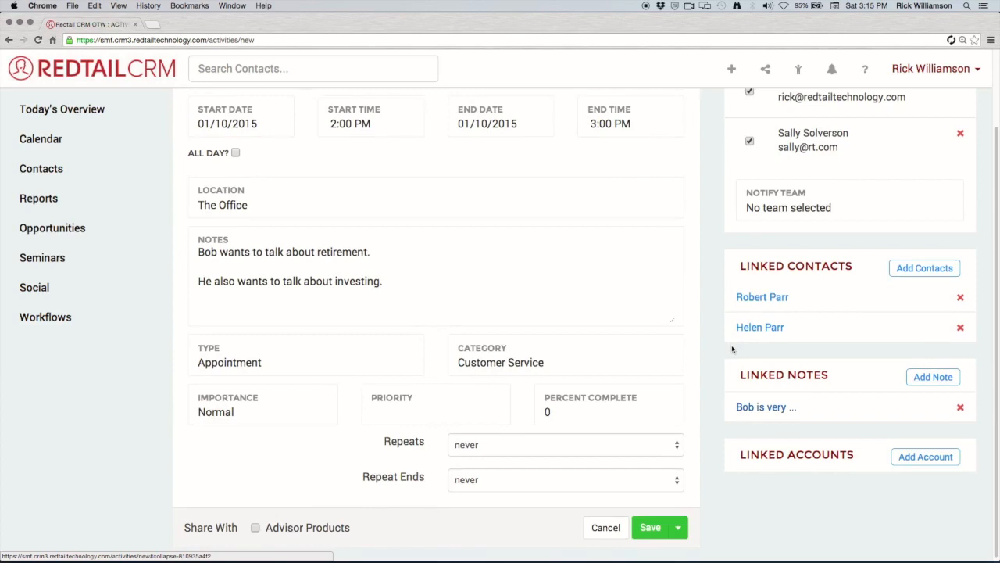
pyautogui.scroll(1, 733, 349)
pyautogui.scroll(-1, 715, 347)
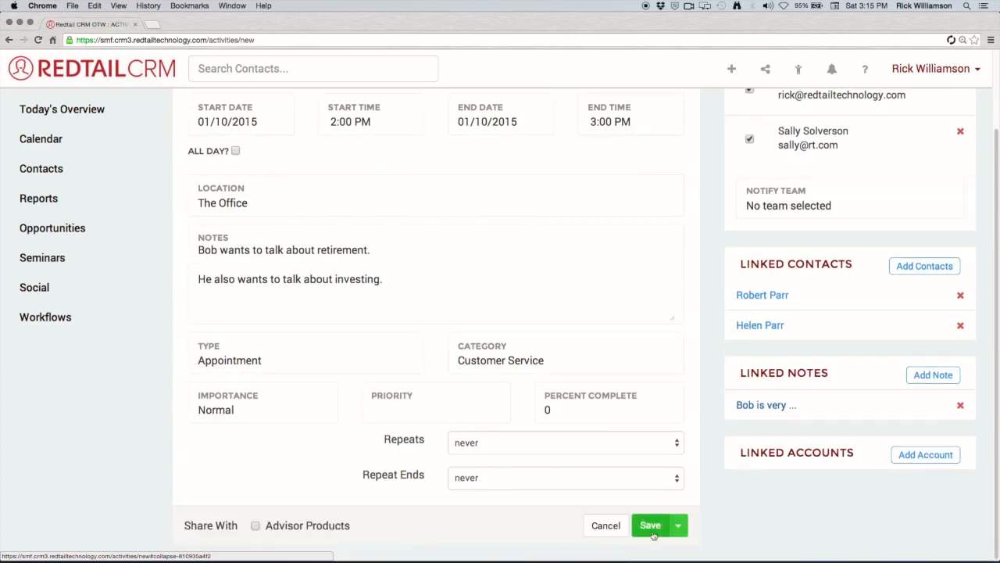
# Save the appointment and drag its event around in the Jan 4–10 week calendar.
pyautogui.click(648, 526)
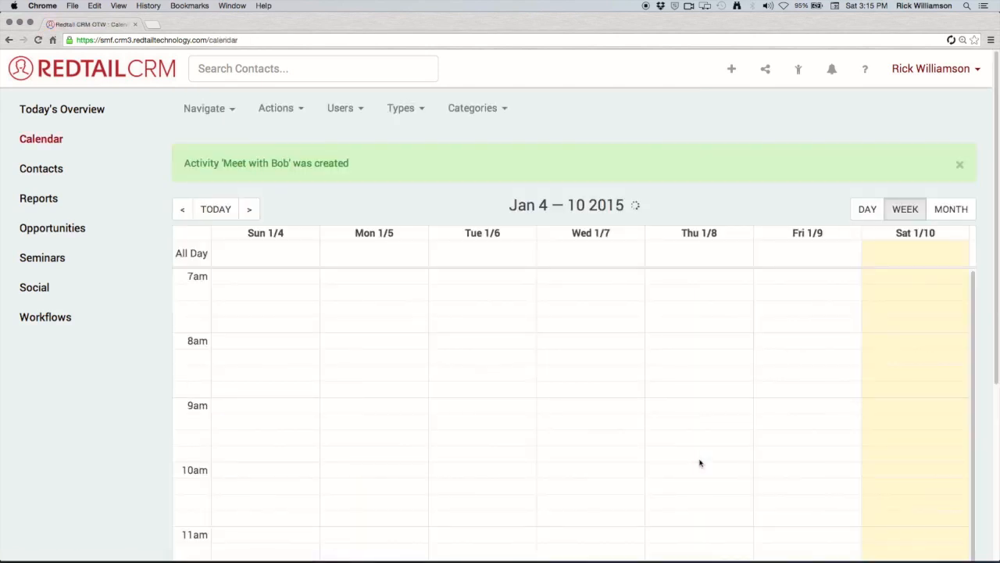
pyautogui.scroll(-5, 699, 462)
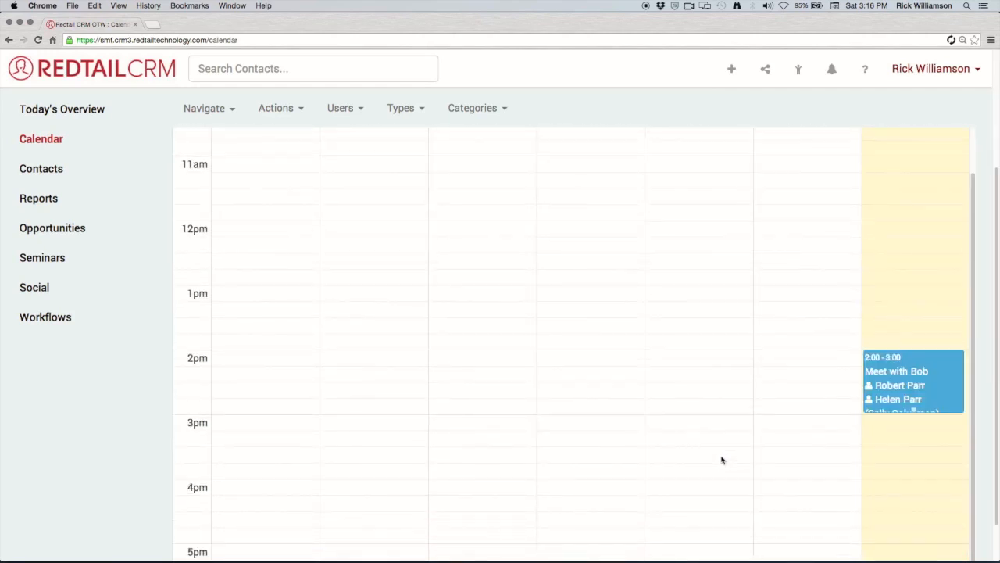
pyautogui.moveTo(914, 373); pyautogui.dragTo(804, 361)
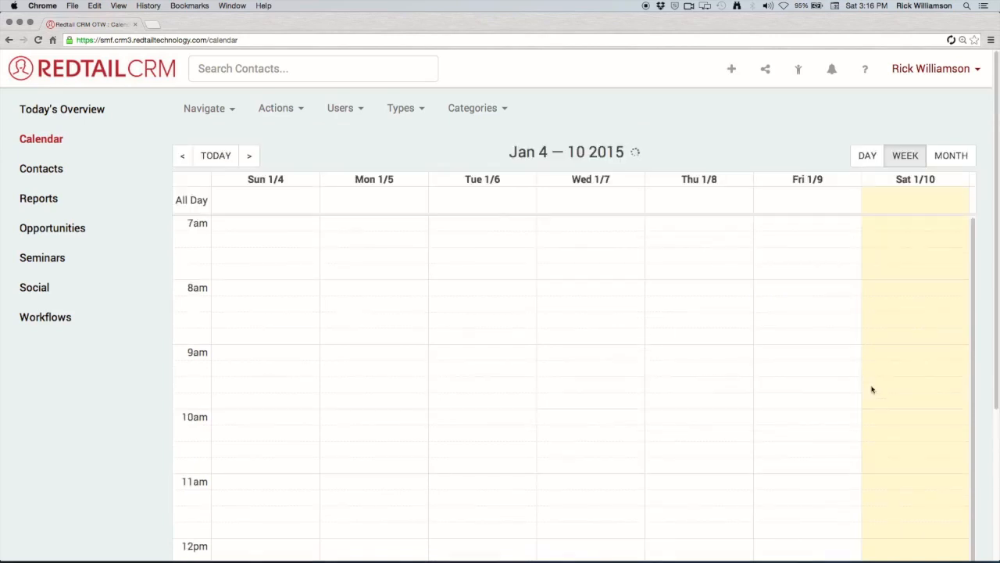
pyautogui.scroll(-5, 815, 400)
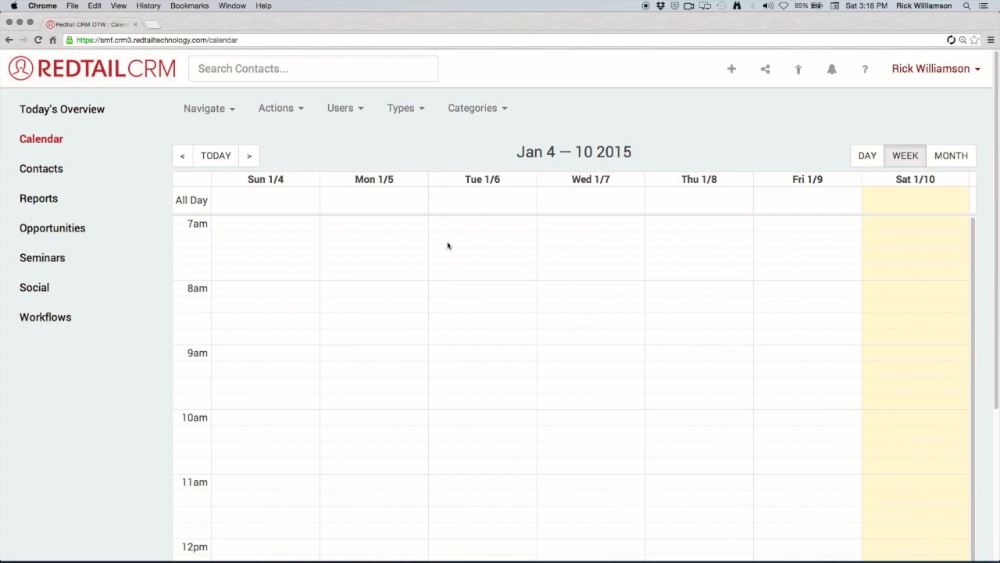
# Browse the Navigate and Actions menus, toggle both users, then filter the calendar to Just Me.
pyautogui.click(242, 112)
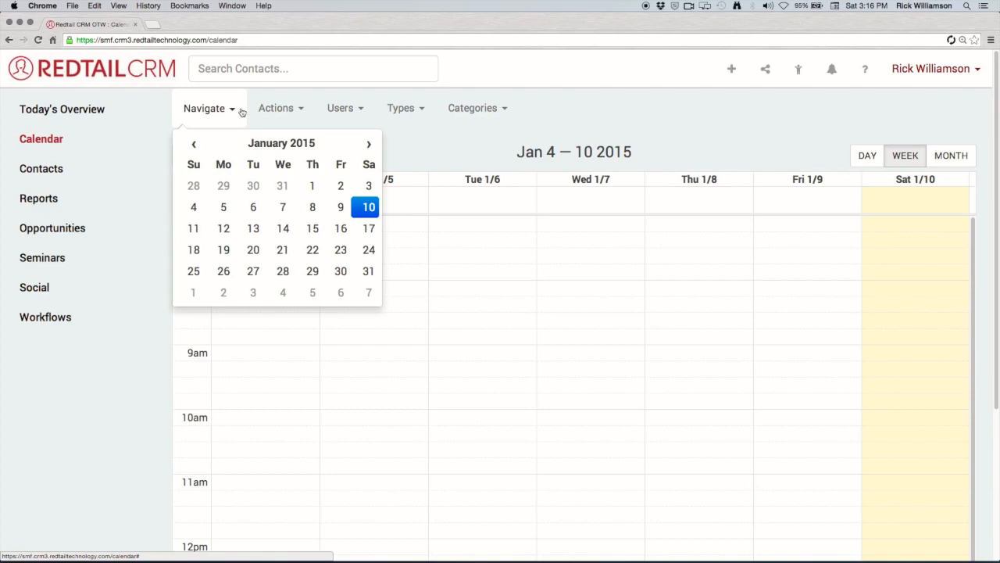
pyautogui.click(303, 111)
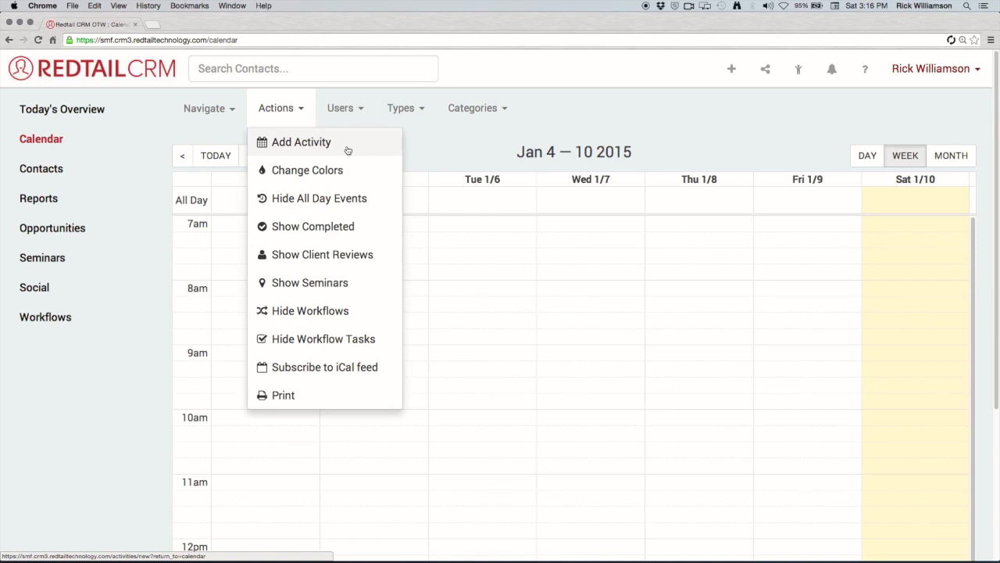
pyautogui.click(361, 110)
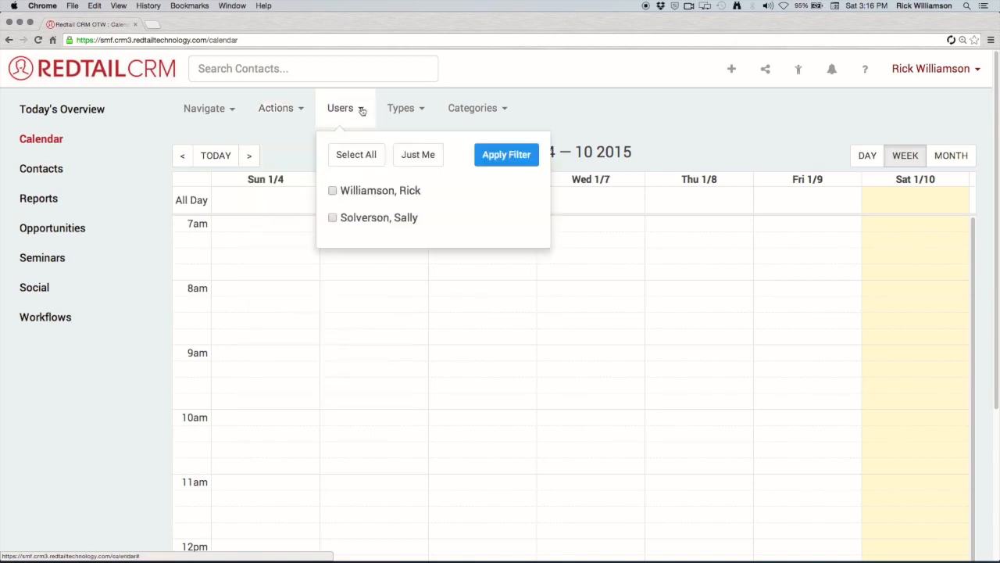
pyautogui.click(332, 218)
pyautogui.click(332, 193)
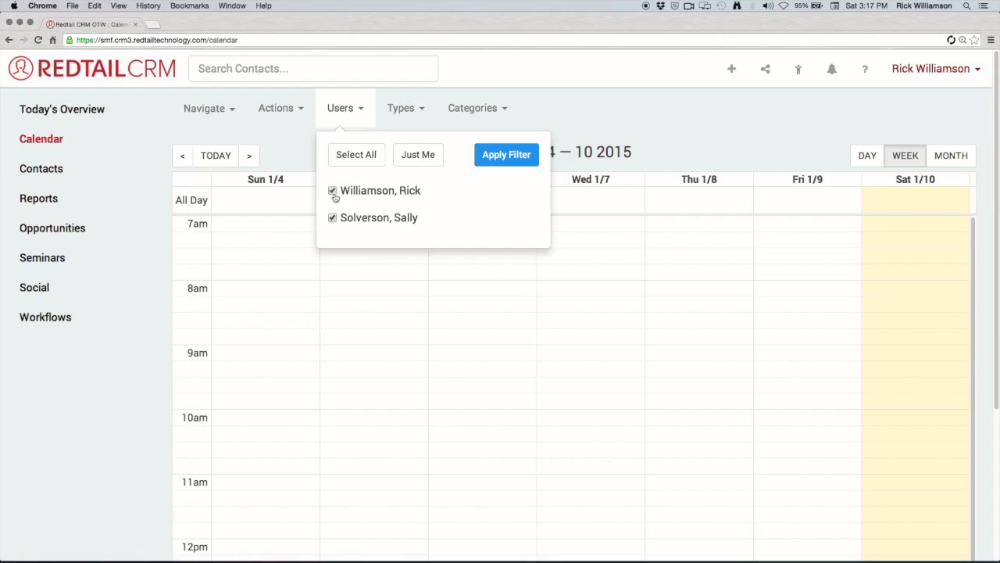
pyautogui.click(333, 218)
pyautogui.click(333, 192)
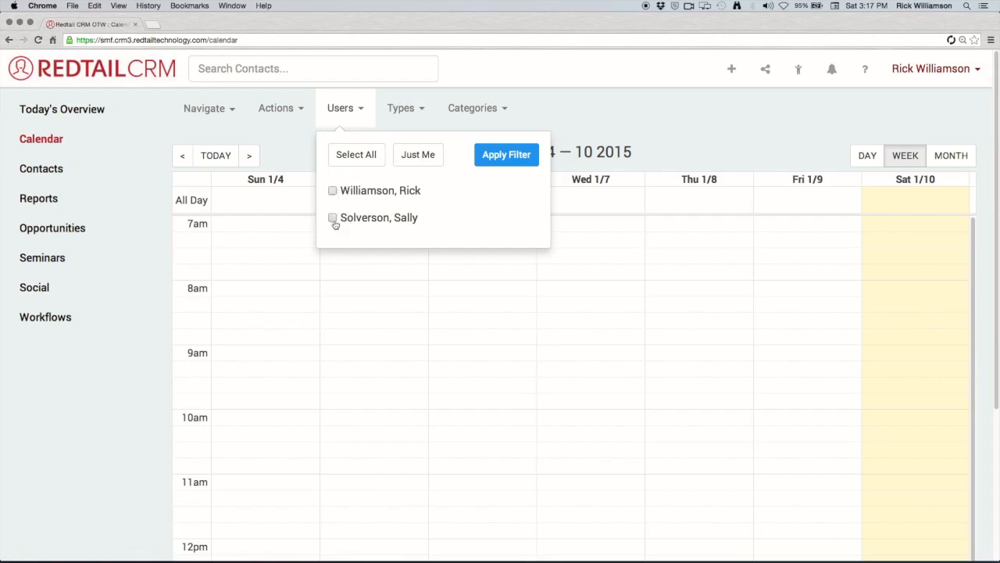
pyautogui.click(418, 154)
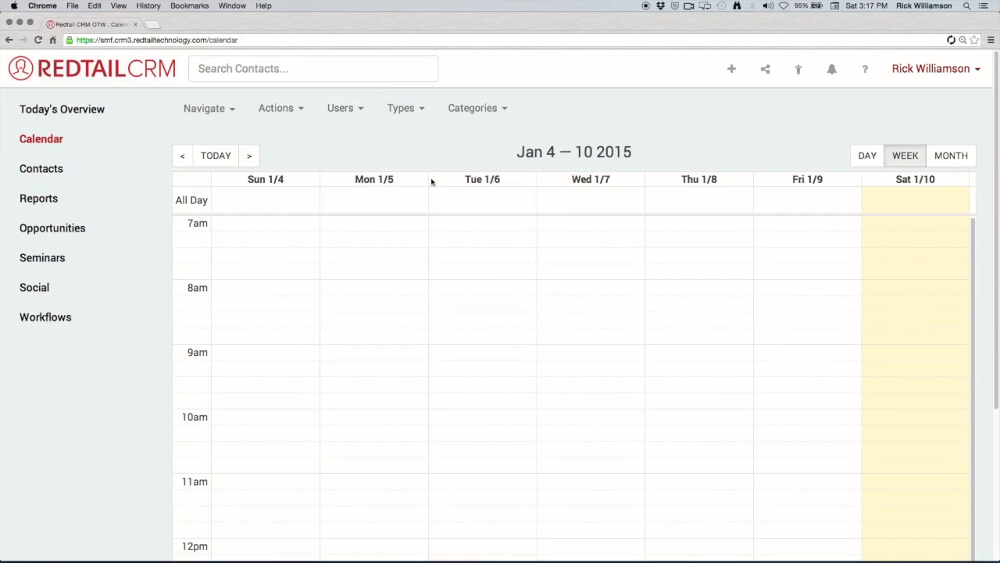
pyautogui.click(425, 108)
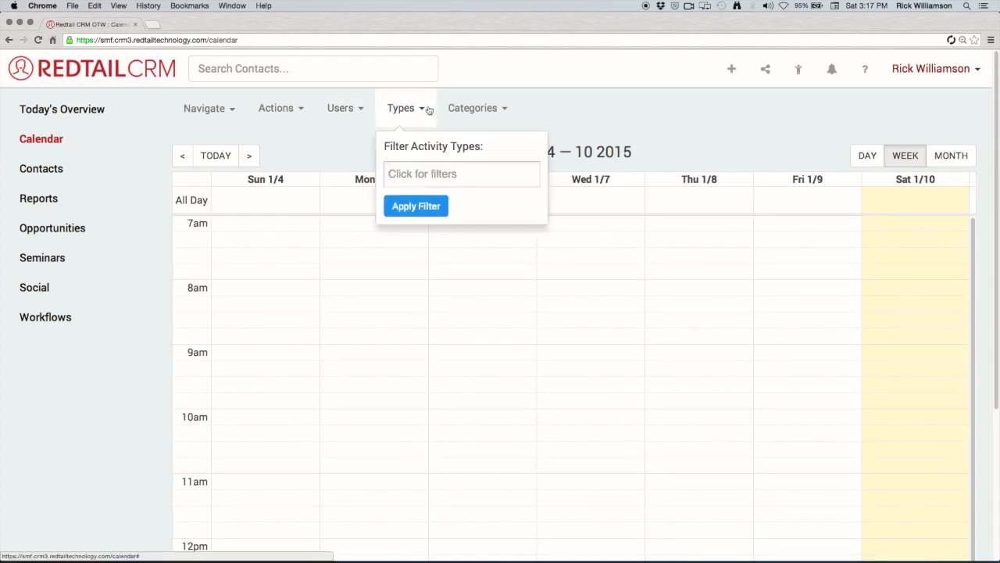
pyautogui.click(459, 174)
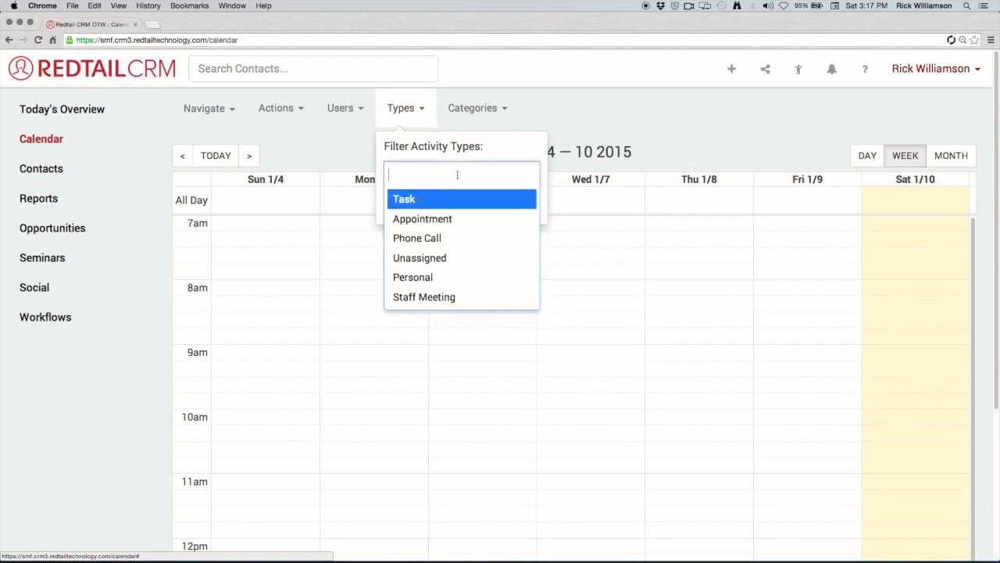
pyautogui.click(465, 226)
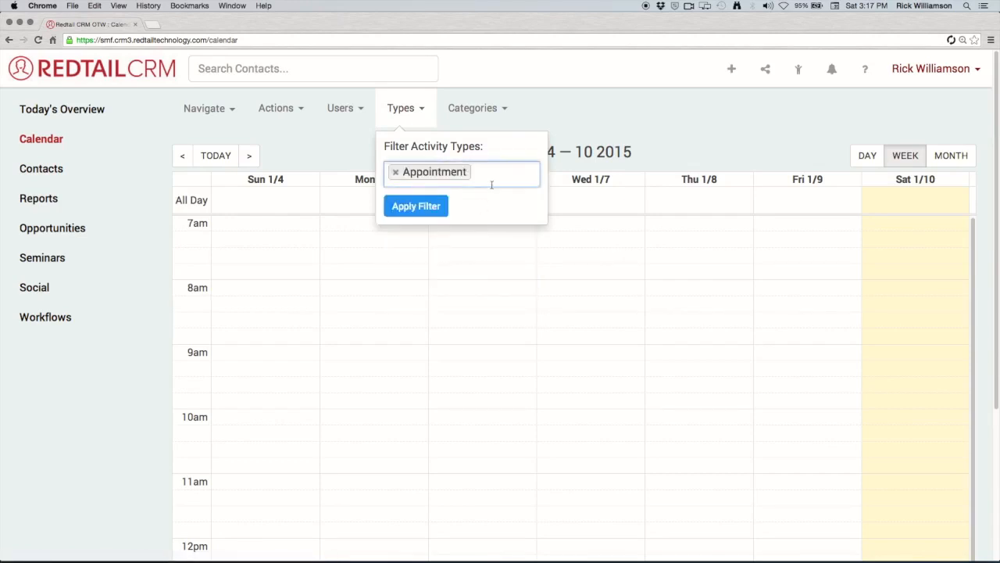
pyautogui.click(396, 172)
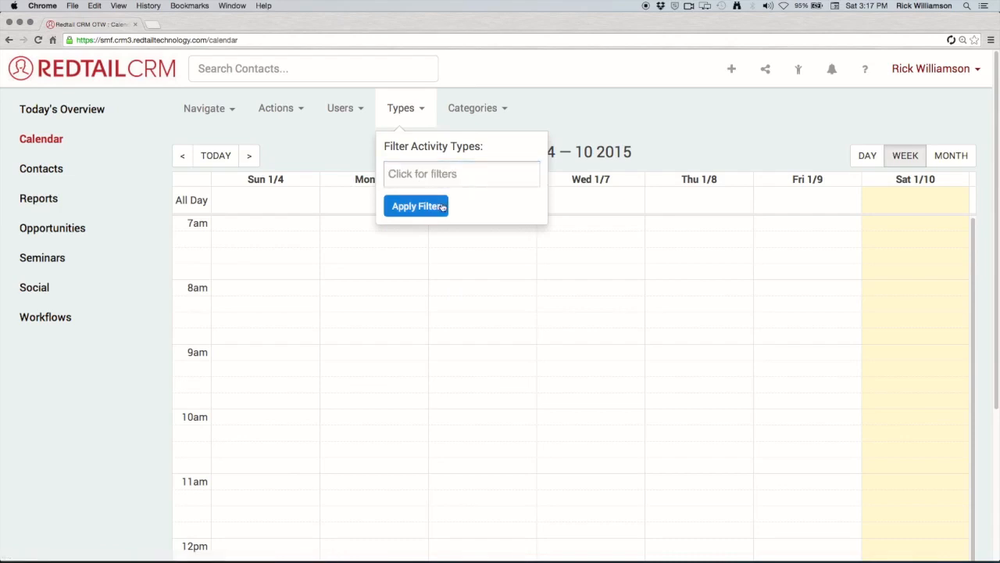
pyautogui.click(468, 179)
pyautogui.click(462, 236)
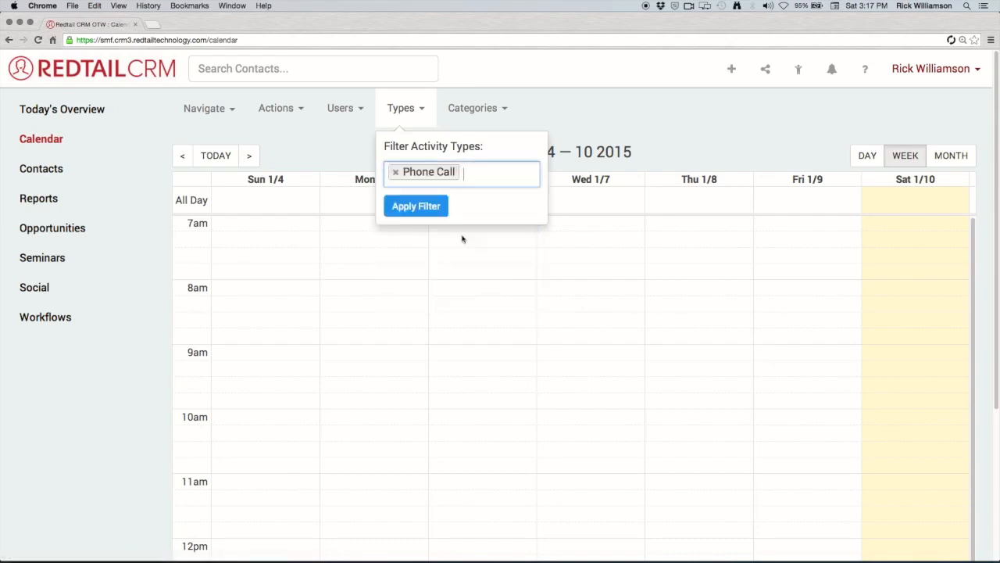
pyautogui.click(396, 176)
pyautogui.click(501, 121)
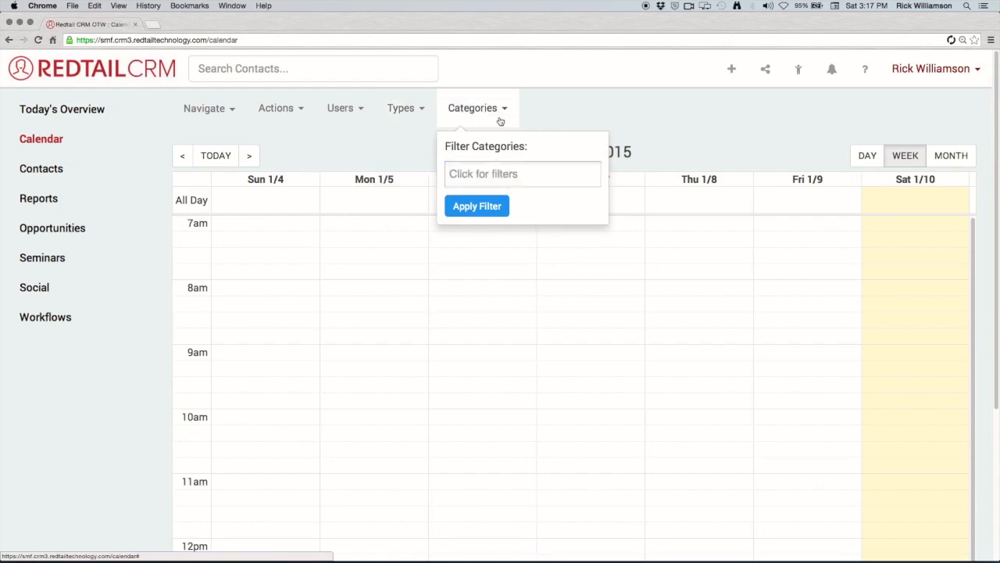
pyautogui.click(512, 173)
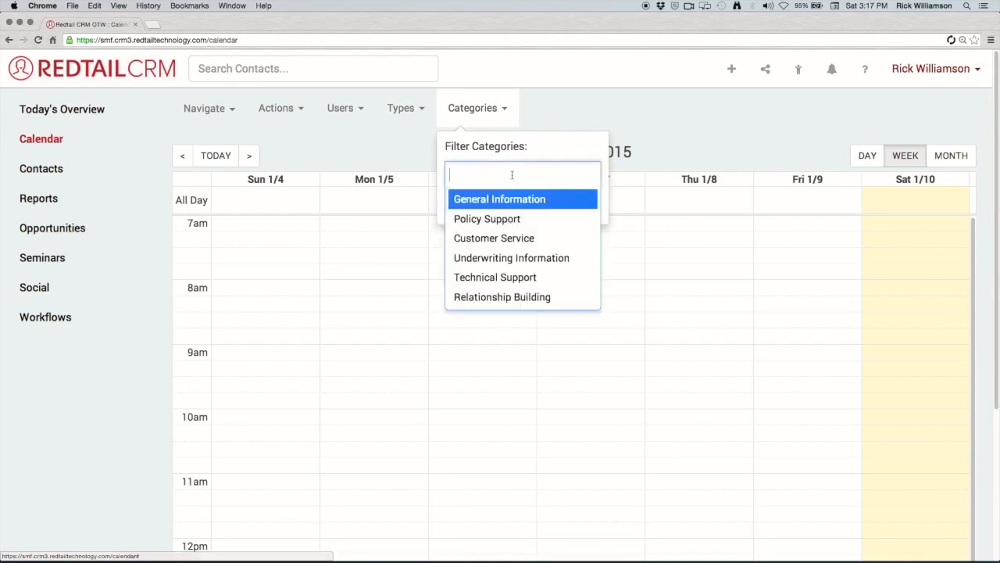
pyautogui.click(524, 225)
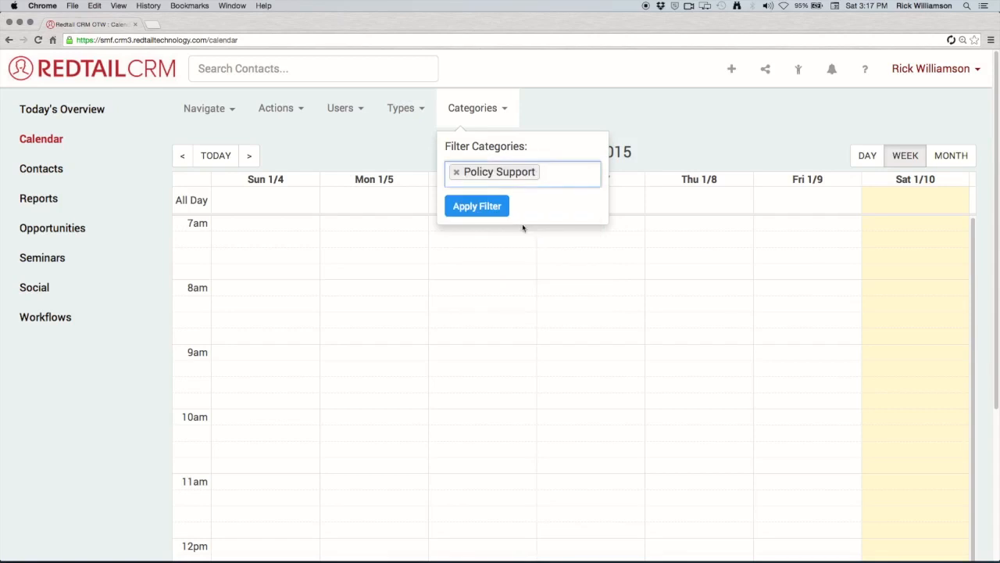
pyautogui.click(457, 172)
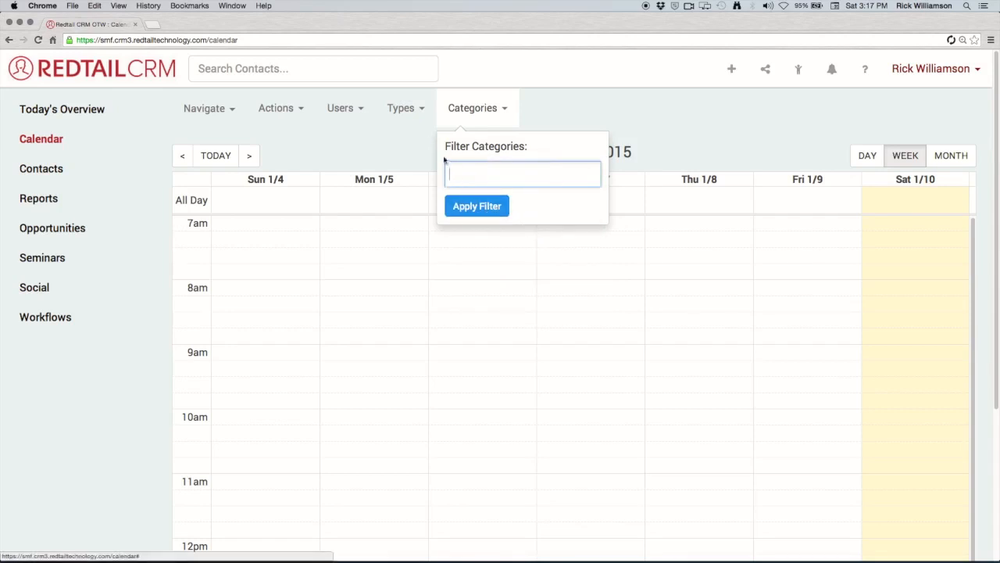
pyautogui.click(420, 121)
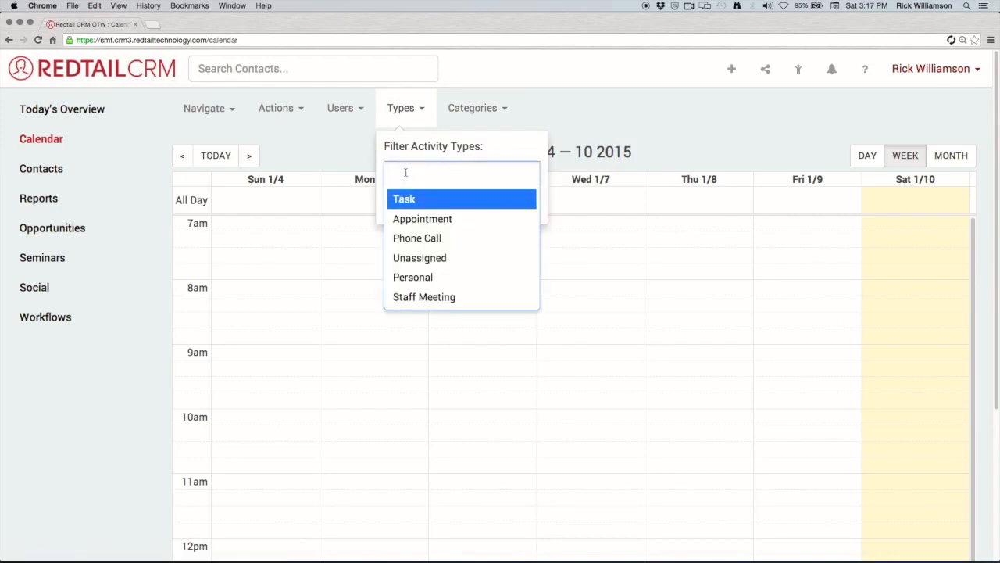
pyautogui.click(558, 123)
pyautogui.click(558, 123)
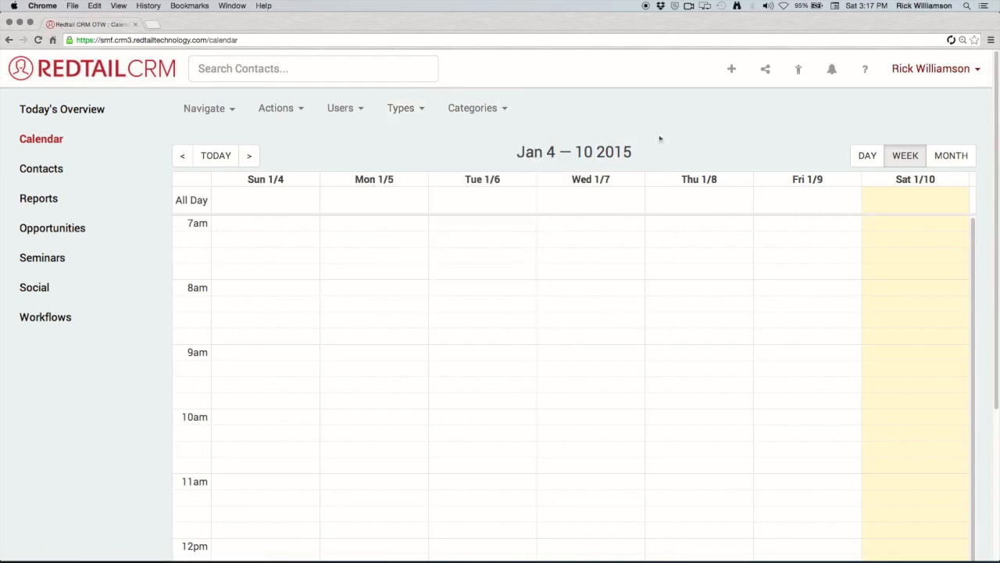